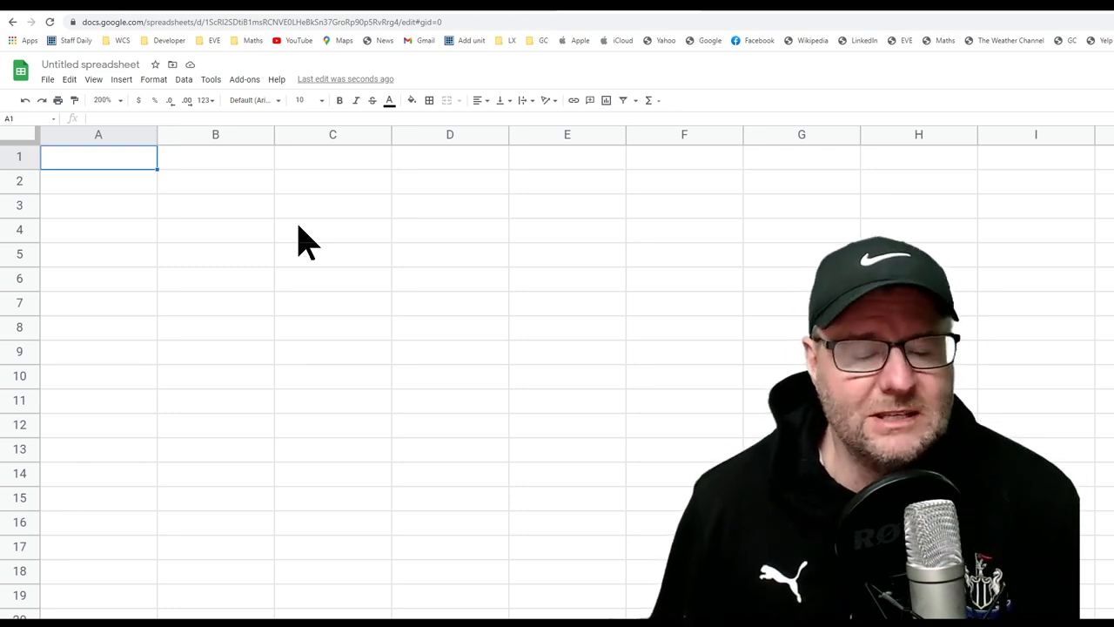
pyautogui.click(340, 231)
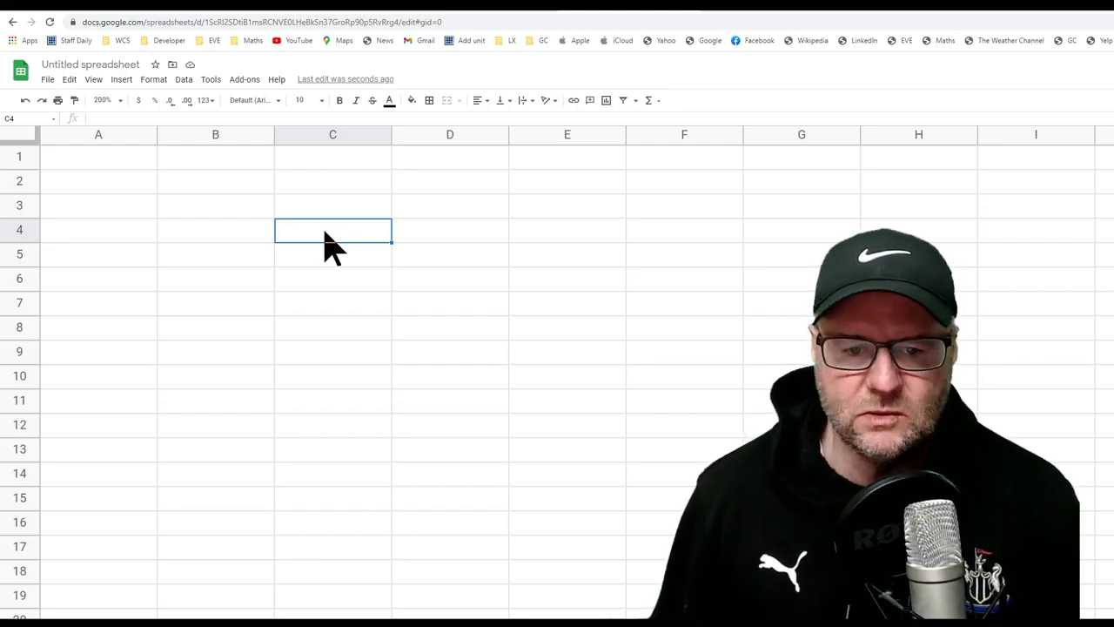
pyautogui.click(224, 257)
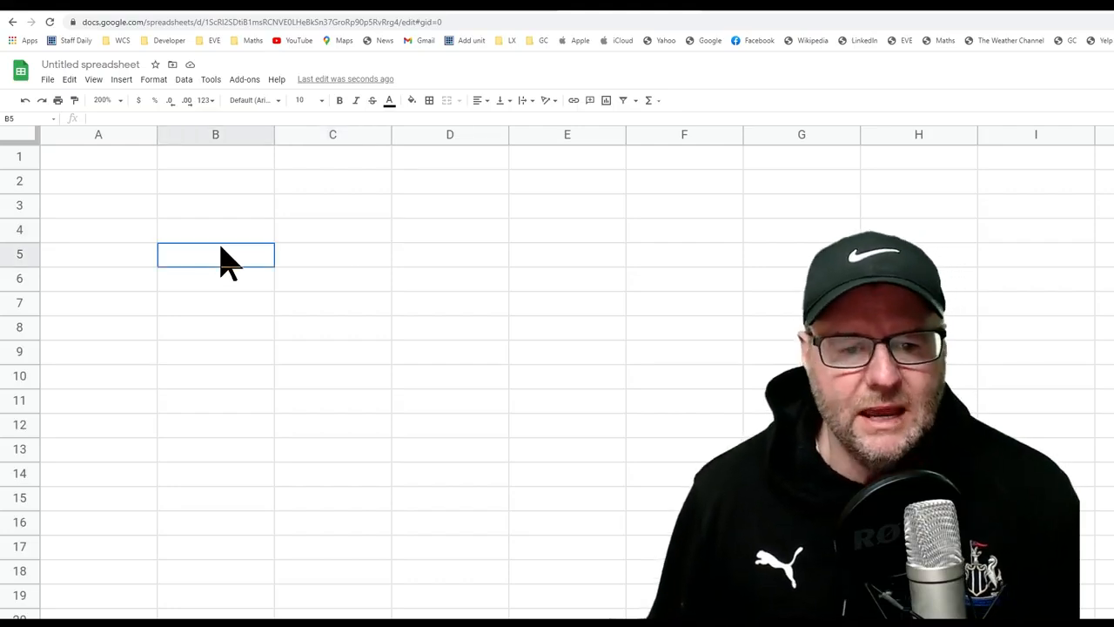
pyautogui.click(115, 157)
pyautogui.click(107, 181)
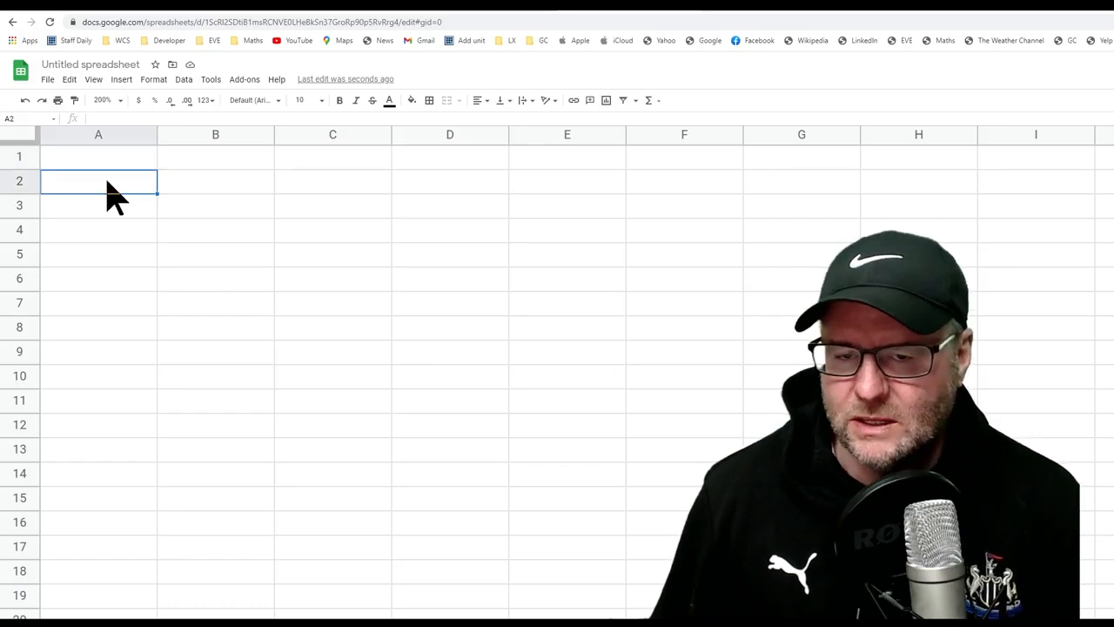
pyautogui.click(108, 209)
pyautogui.click(116, 233)
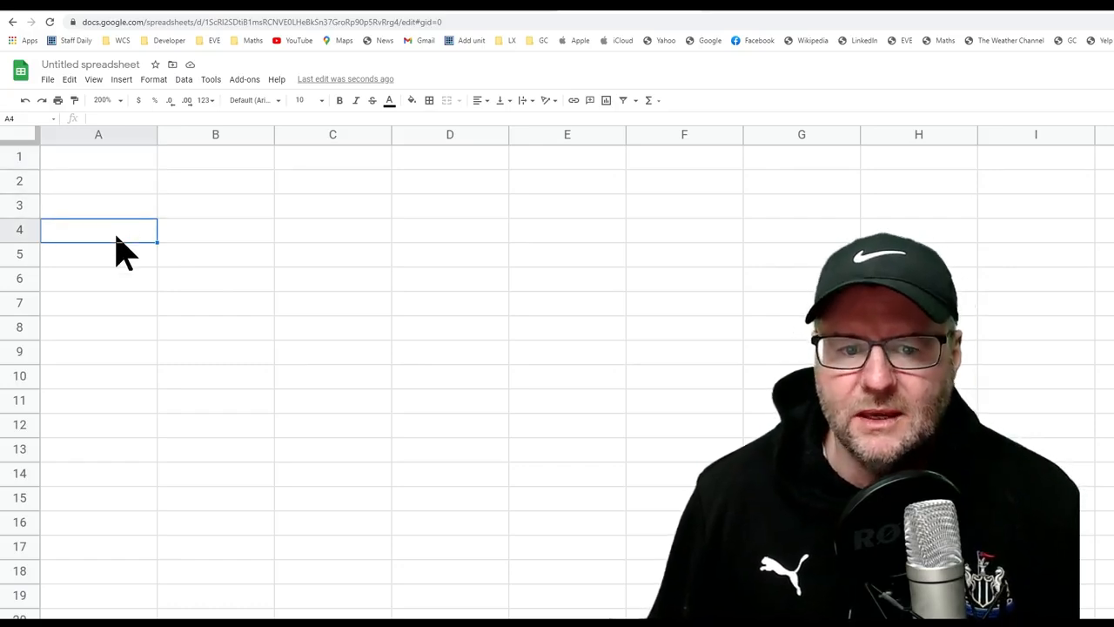
pyautogui.click(100, 161)
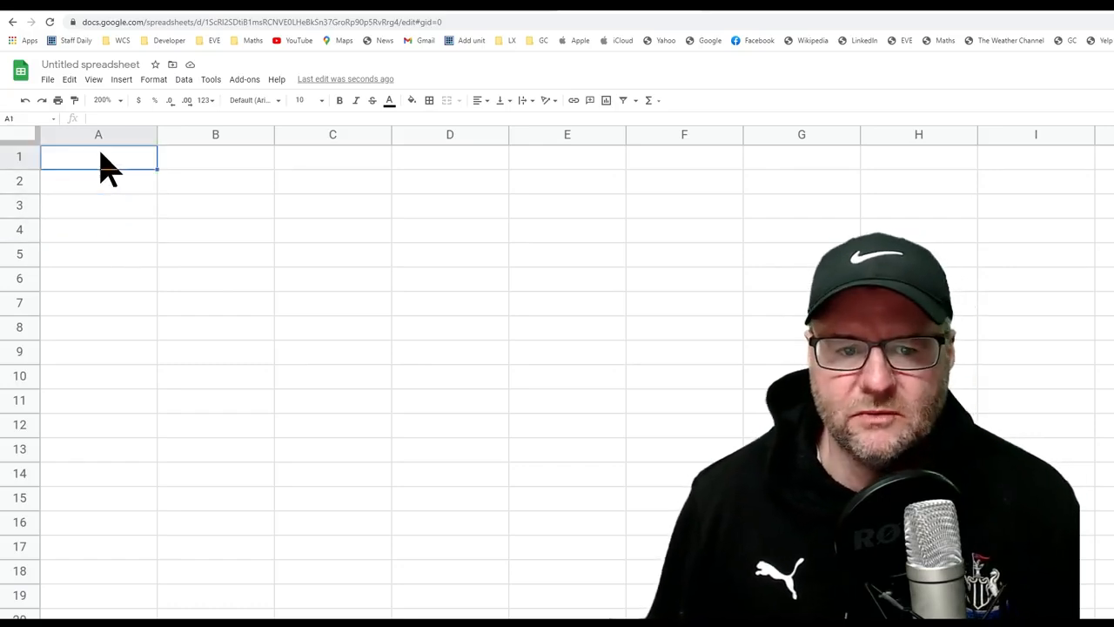
pyautogui.click(193, 161)
pyautogui.click(200, 183)
pyautogui.click(186, 209)
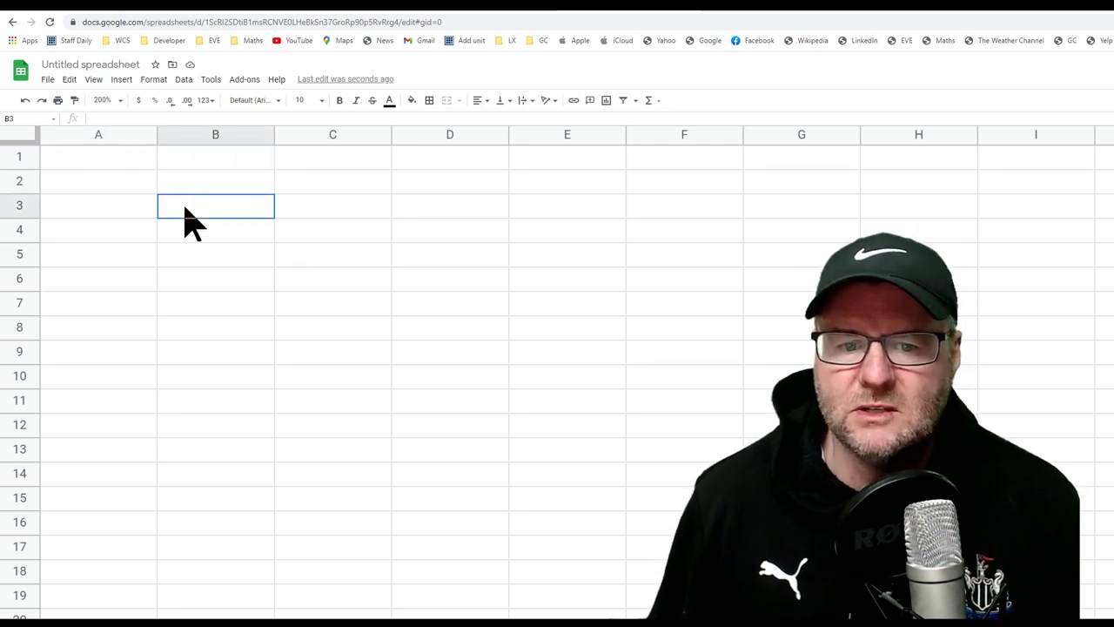
pyautogui.click(120, 157)
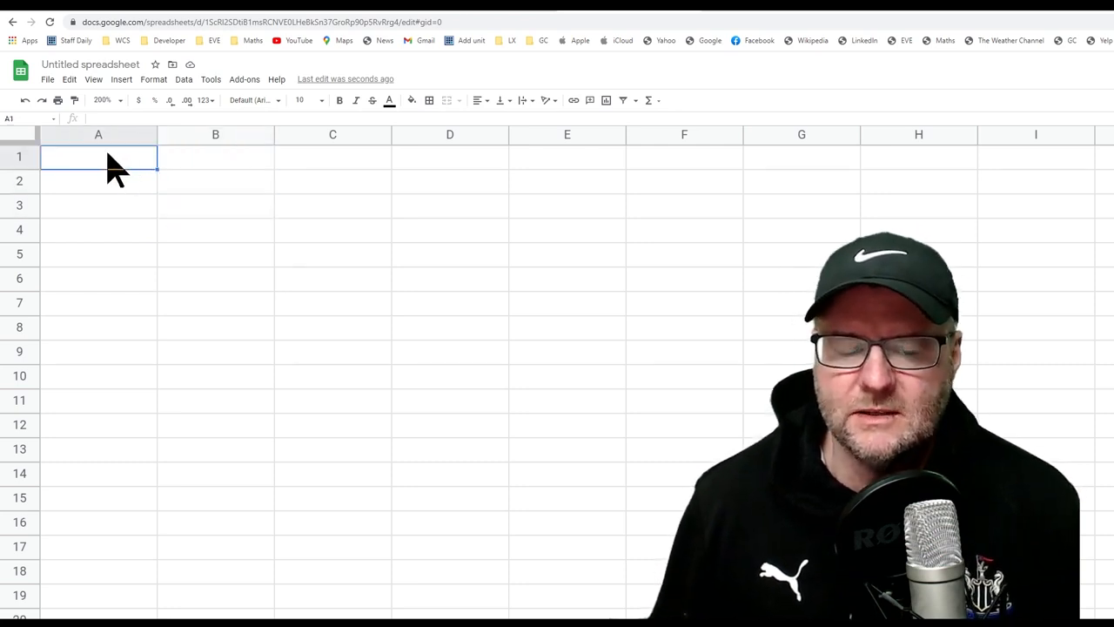
pyautogui.click(332, 160)
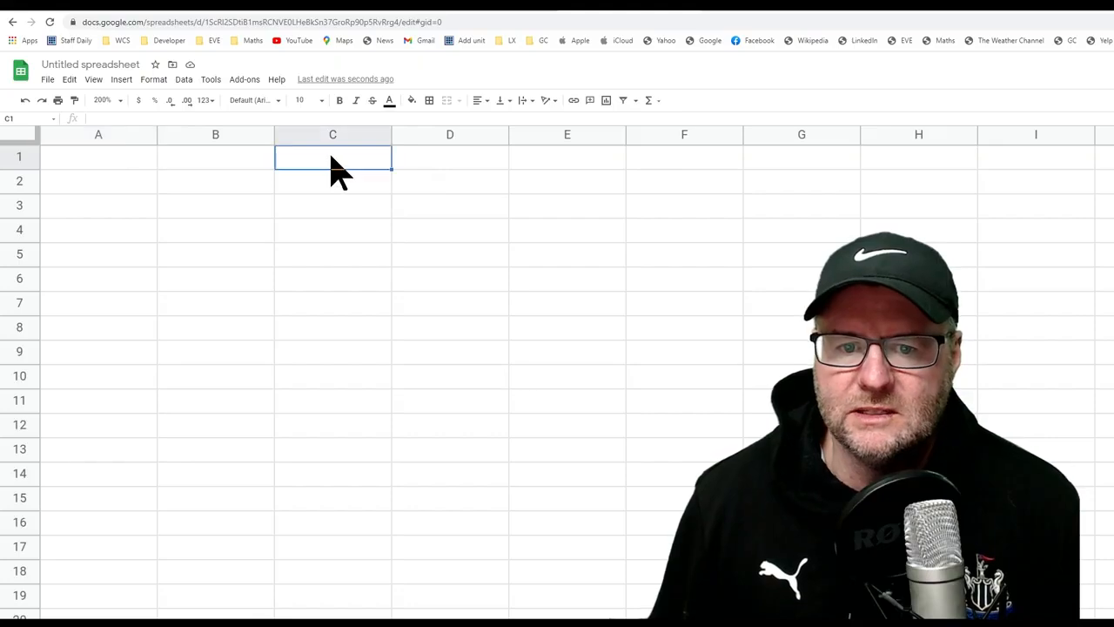
pyautogui.click(329, 180)
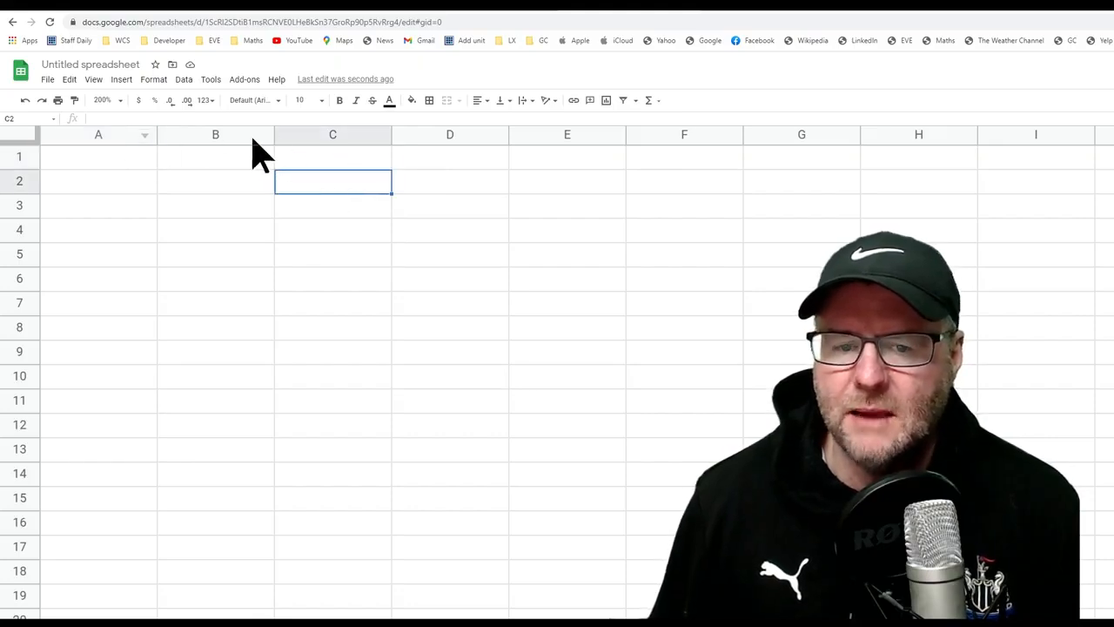
# - Enter the numbers 56 in cell A1 and 32 in cell A2
pyautogui.click(121, 164)
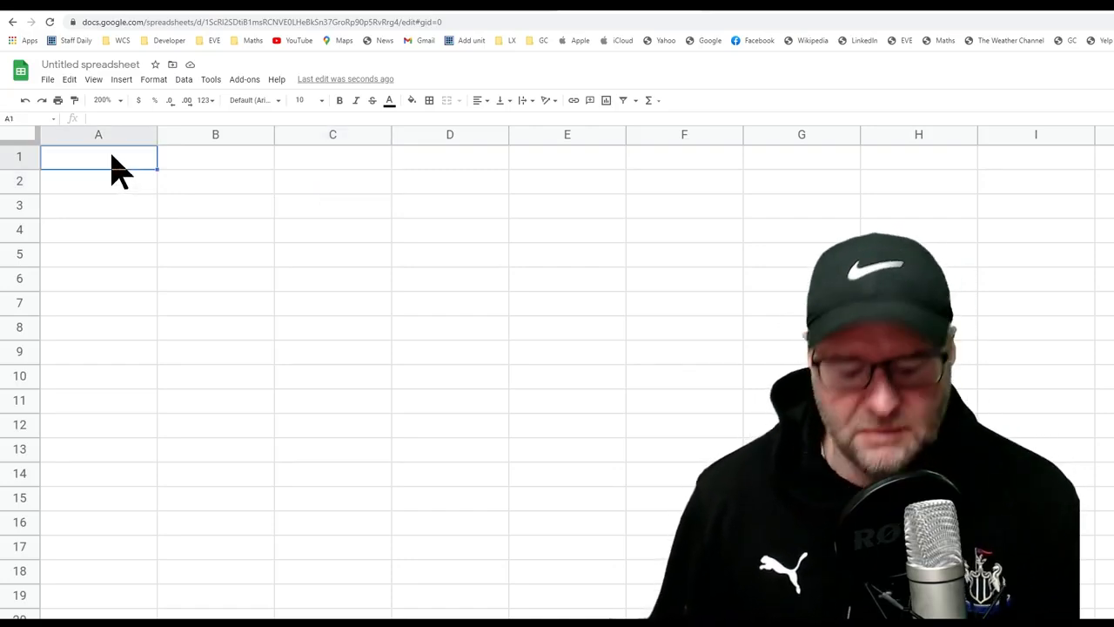
pyautogui.write('56')
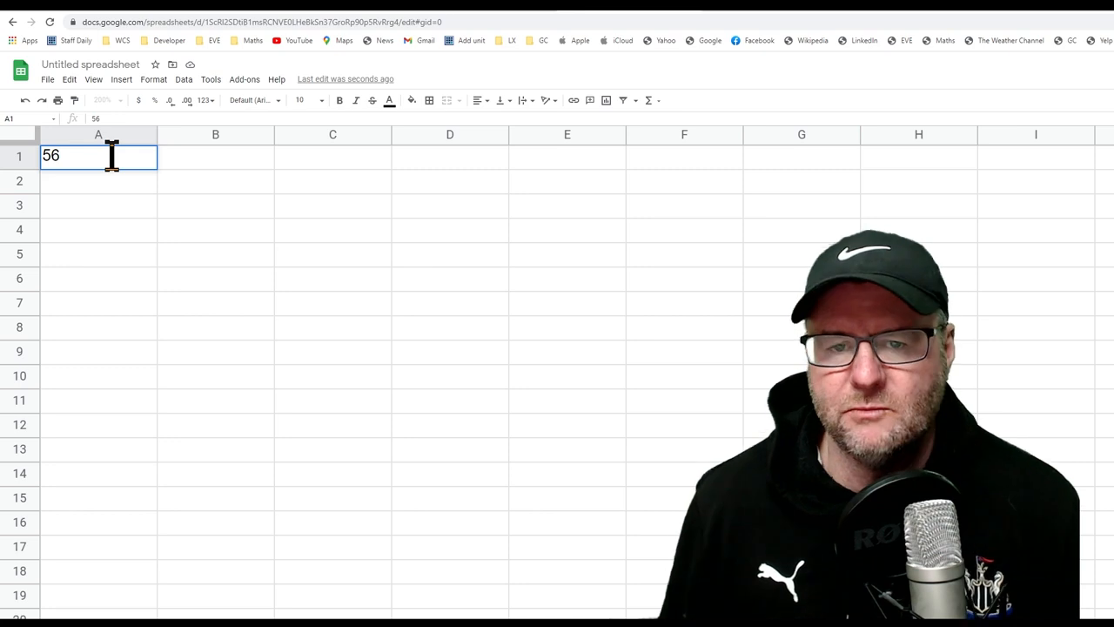
pyautogui.moveTo(103, 118); pyautogui.dragTo(79, 116)
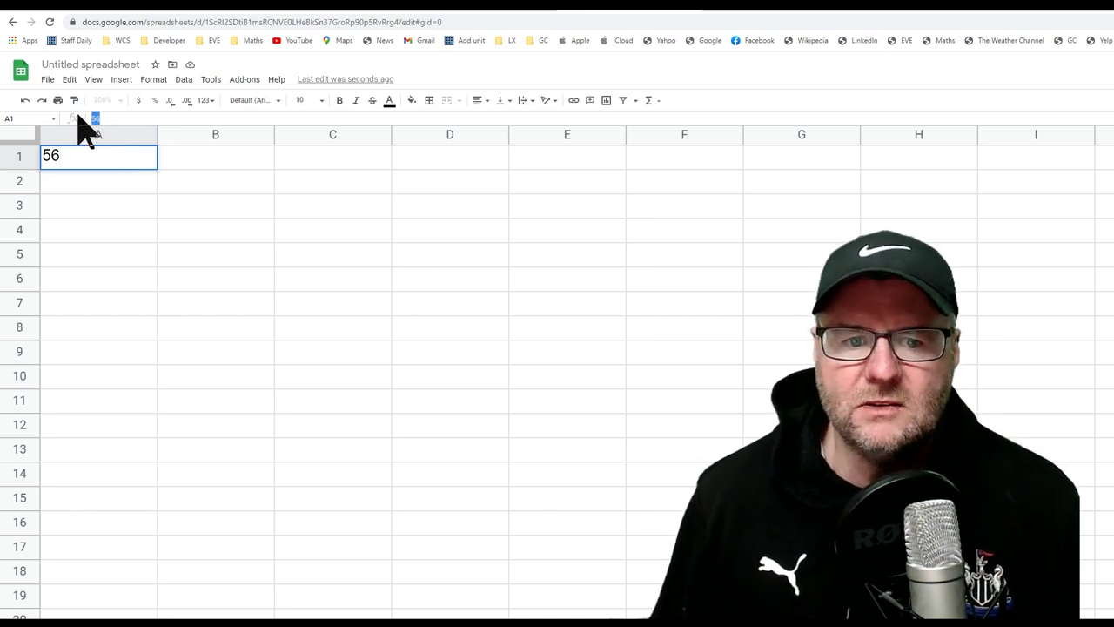
pyautogui.click(95, 184)
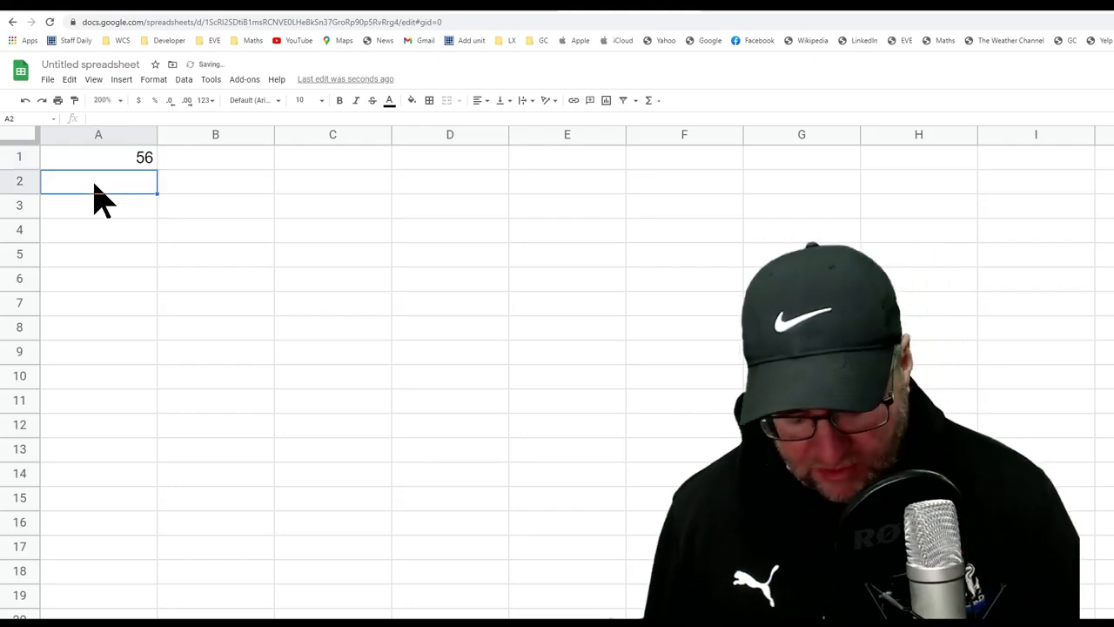
pyautogui.write('32')
pyautogui.press('Return')
pyautogui.click(98, 181)
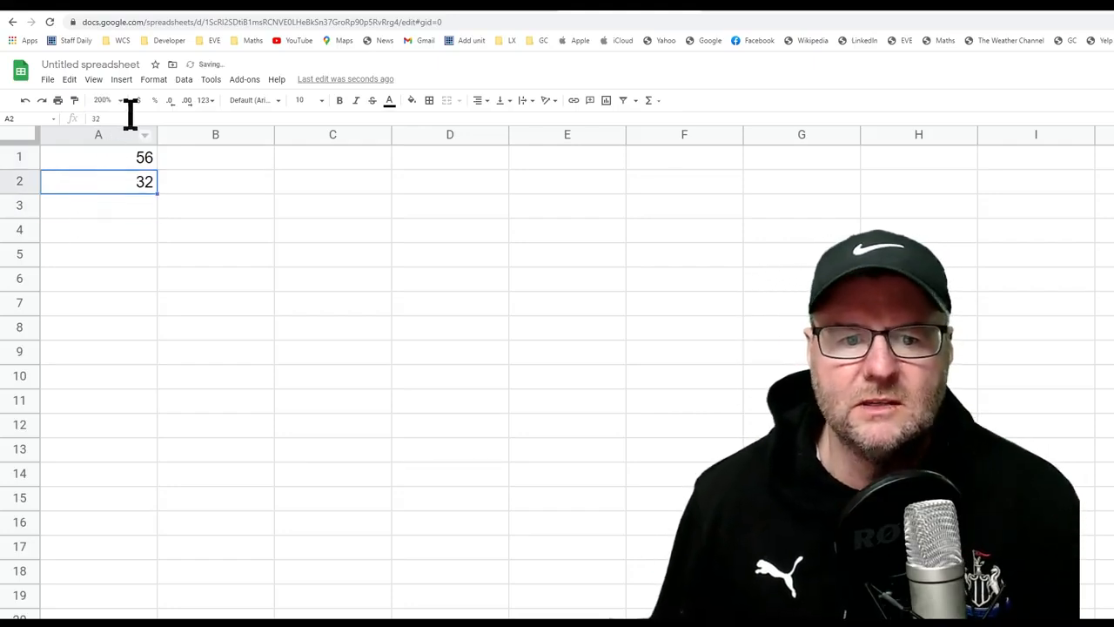
# - Clear the numbers from cells A2 and A1
pyautogui.click(119, 165)
pyautogui.click(121, 179)
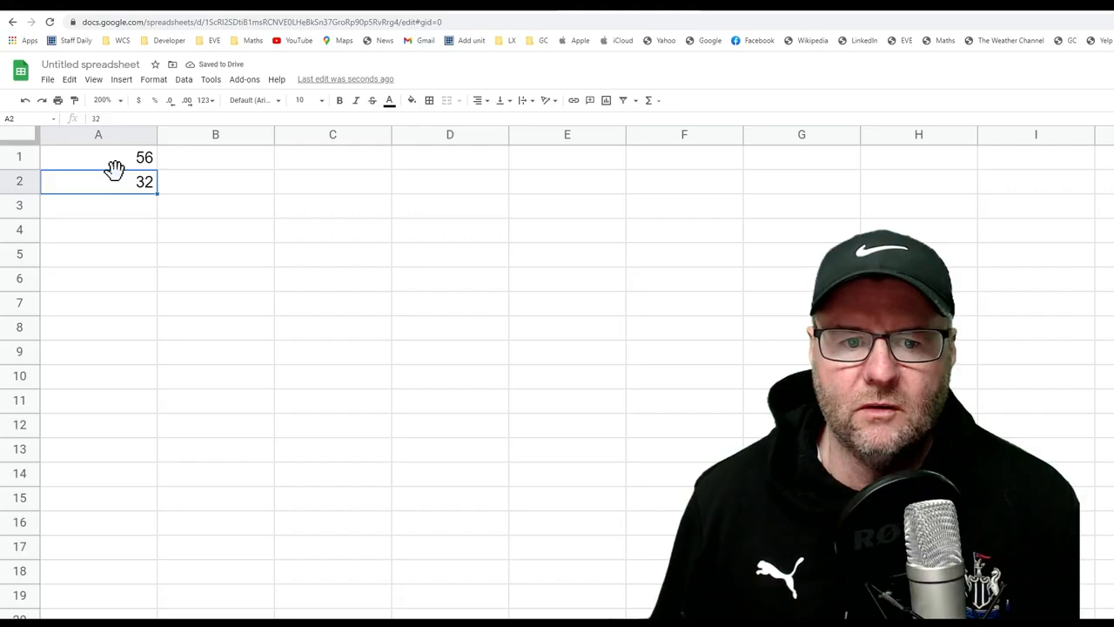
pyautogui.click(112, 164)
pyautogui.click(101, 186)
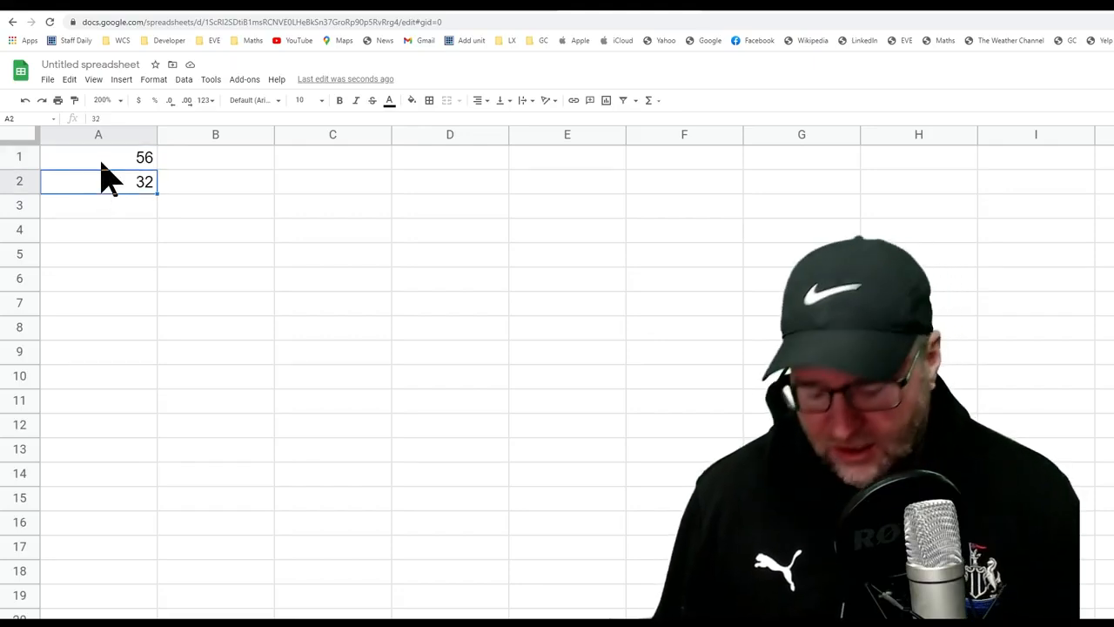
pyautogui.press('Delete')
pyautogui.click(99, 158)
pyautogui.press('Delete')
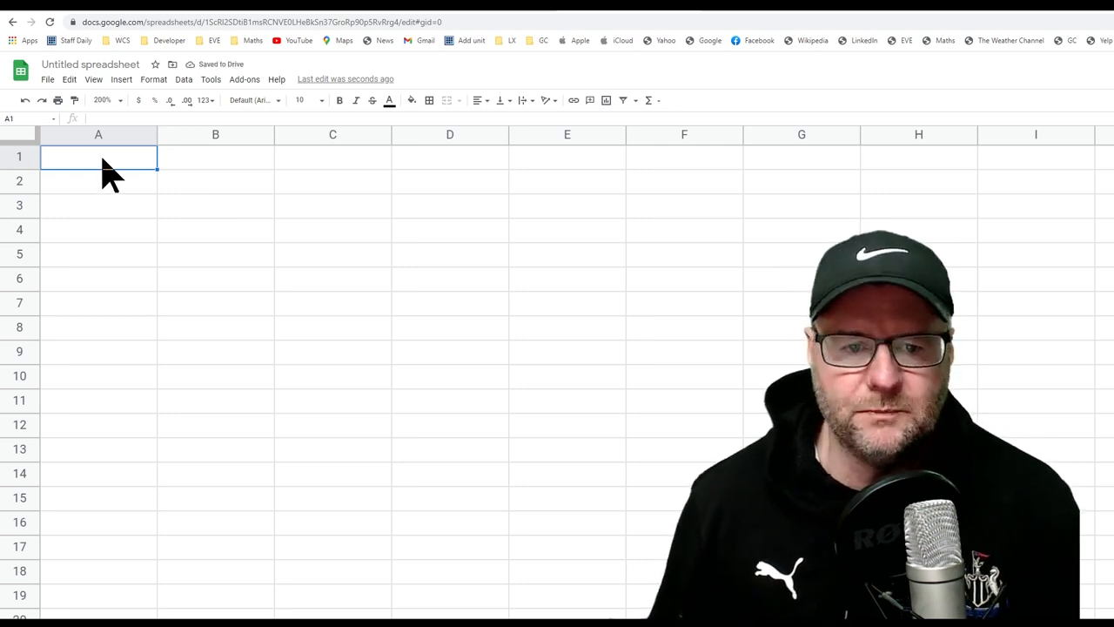
# - Enter the formula =RANDBETWEEN(1,100) in cell A1 to generate a random whole number
pyautogui.write('=')
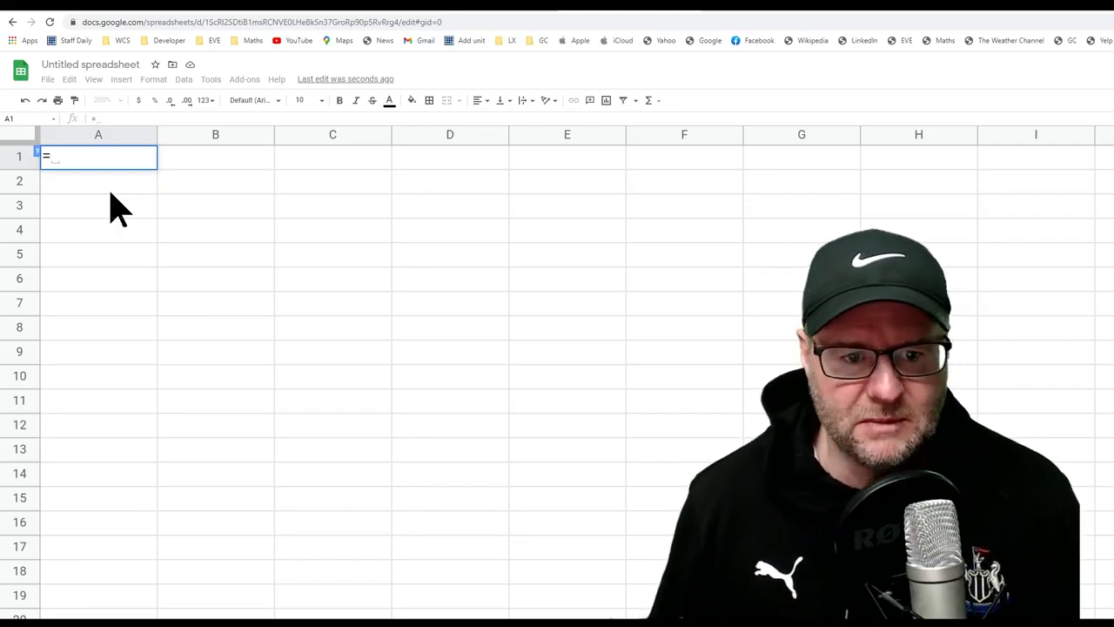
pyautogui.write('r')
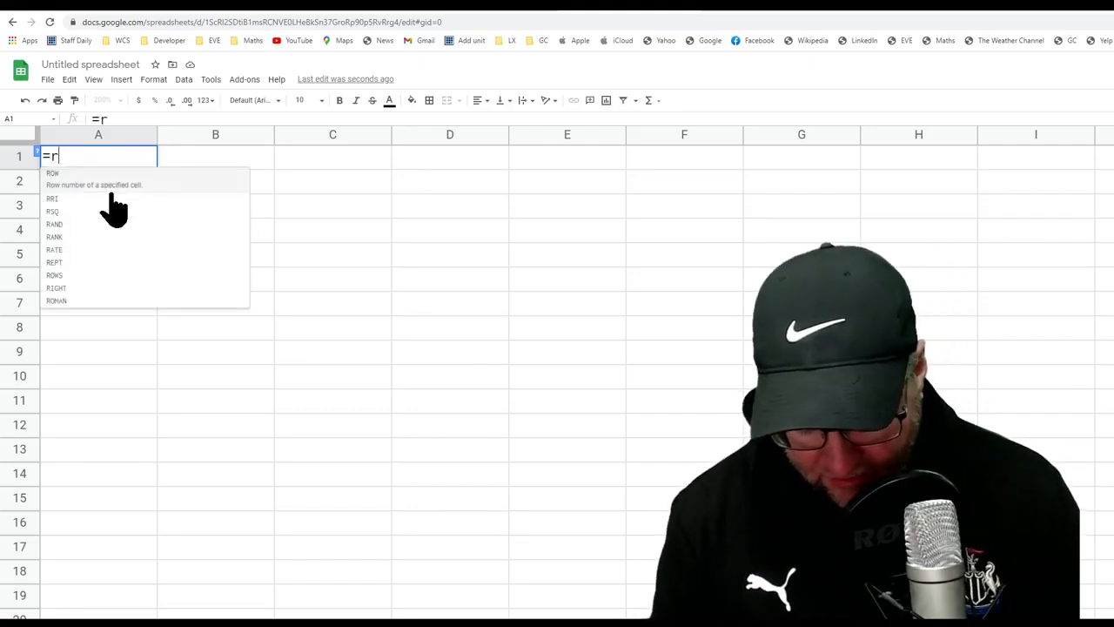
pyautogui.write('and')
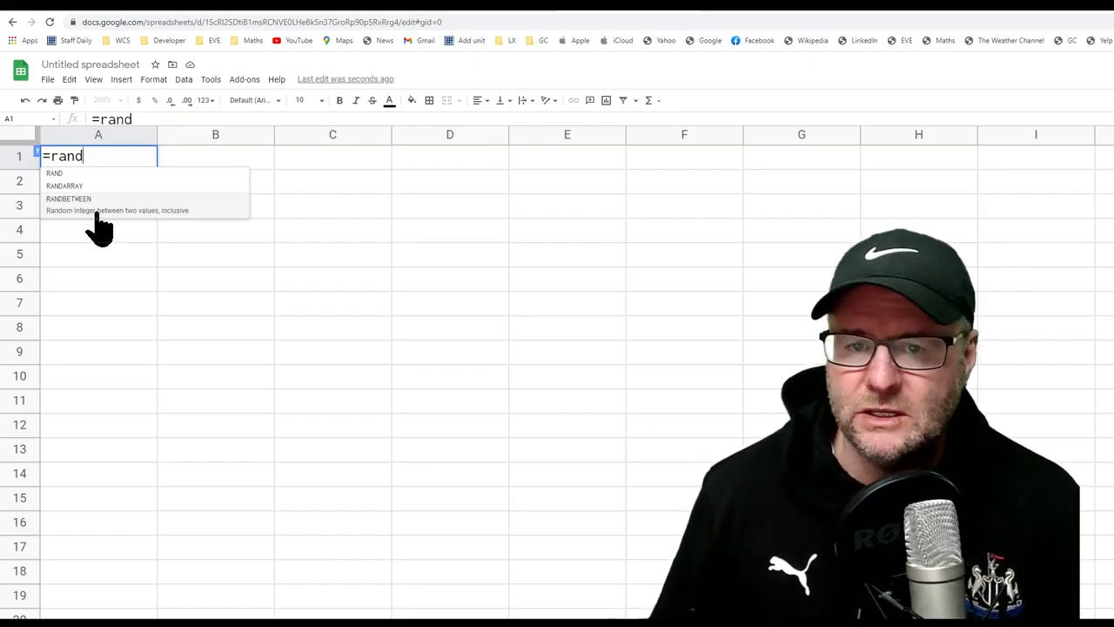
pyautogui.click(97, 213)
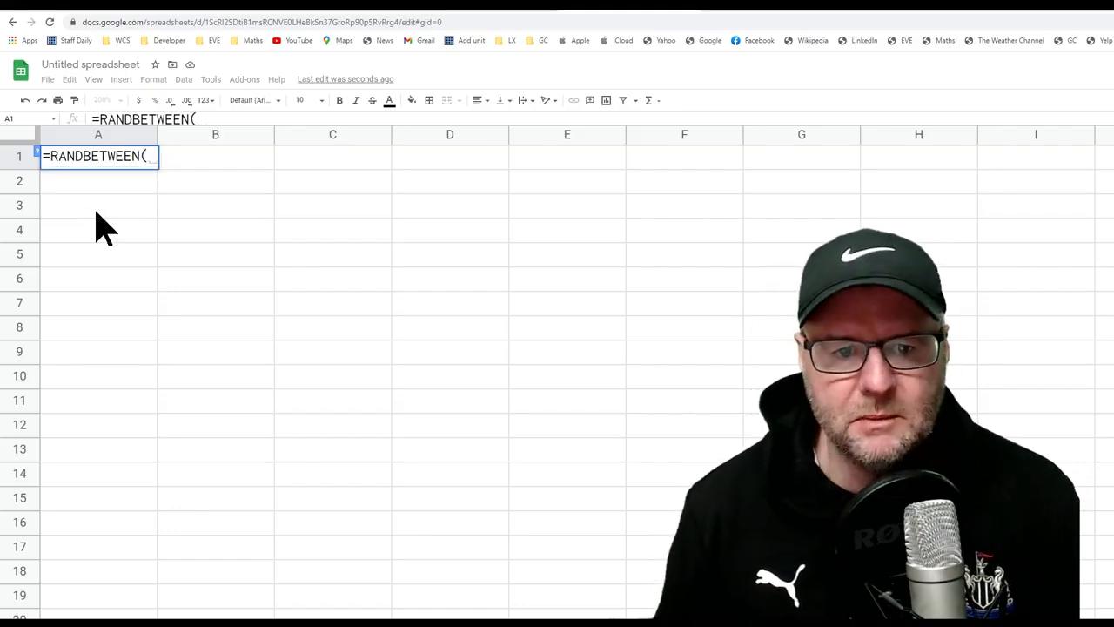
pyautogui.write('1,')
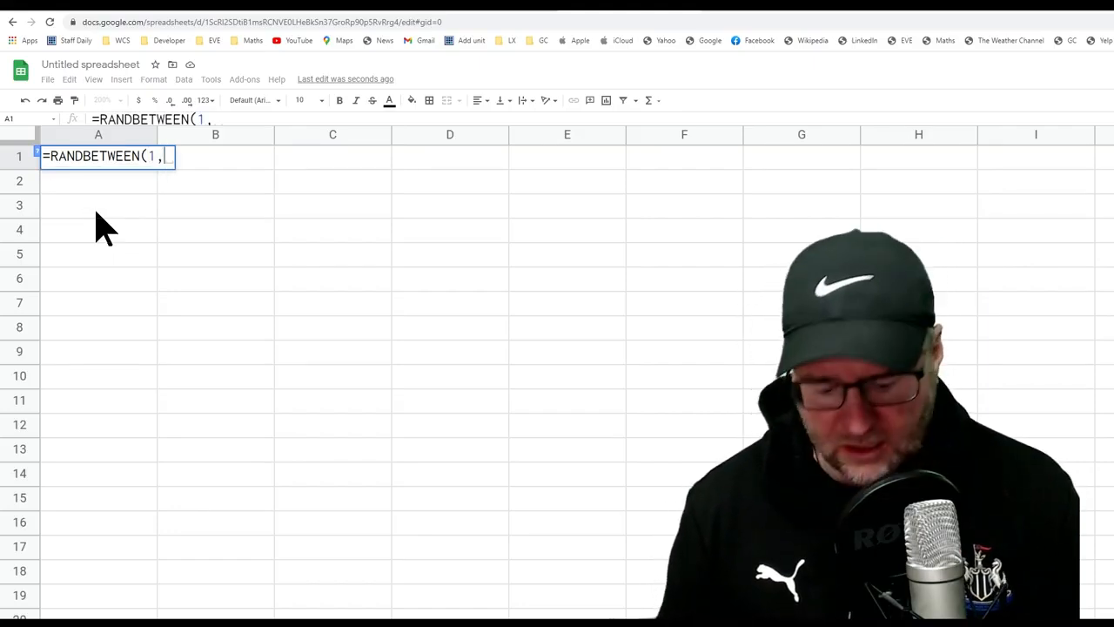
pyautogui.write('100)')
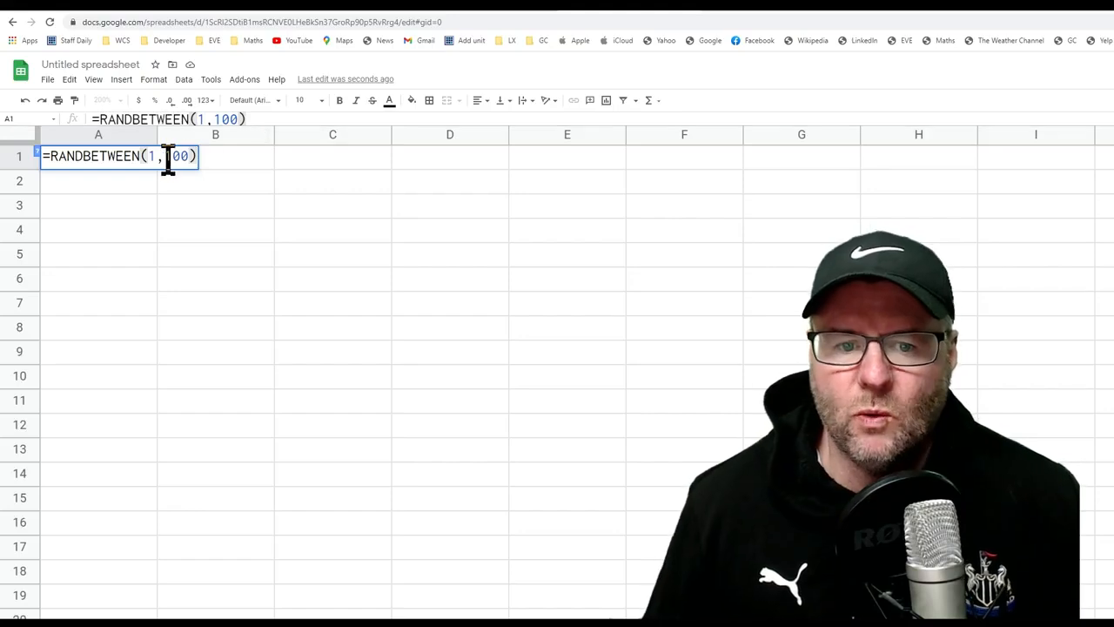
pyautogui.press('Return')
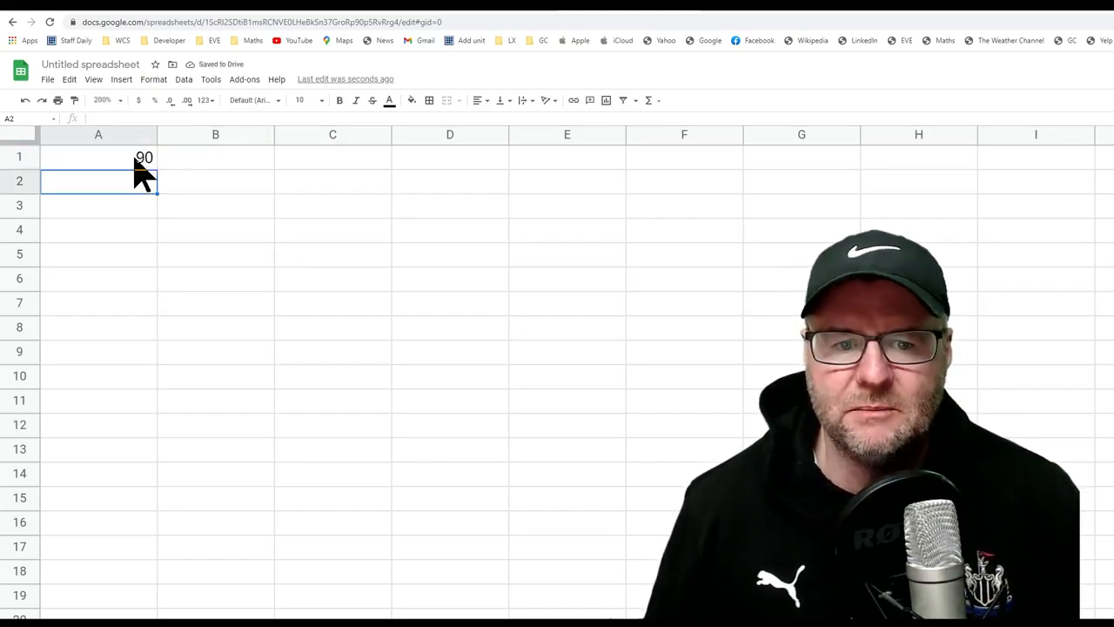
# - Fill the RANDBETWEEN formula from cell A1 down column A to row 20
pyautogui.click(135, 158)
pyautogui.moveTo(177, 117); pyautogui.dragTo(69, 116)
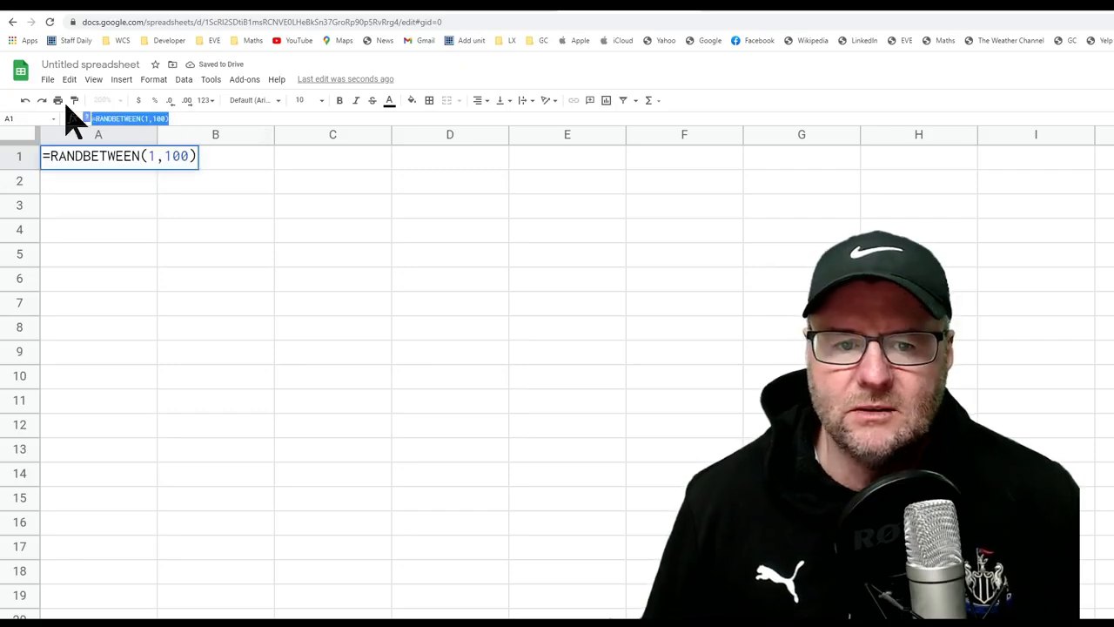
pyautogui.click(111, 191)
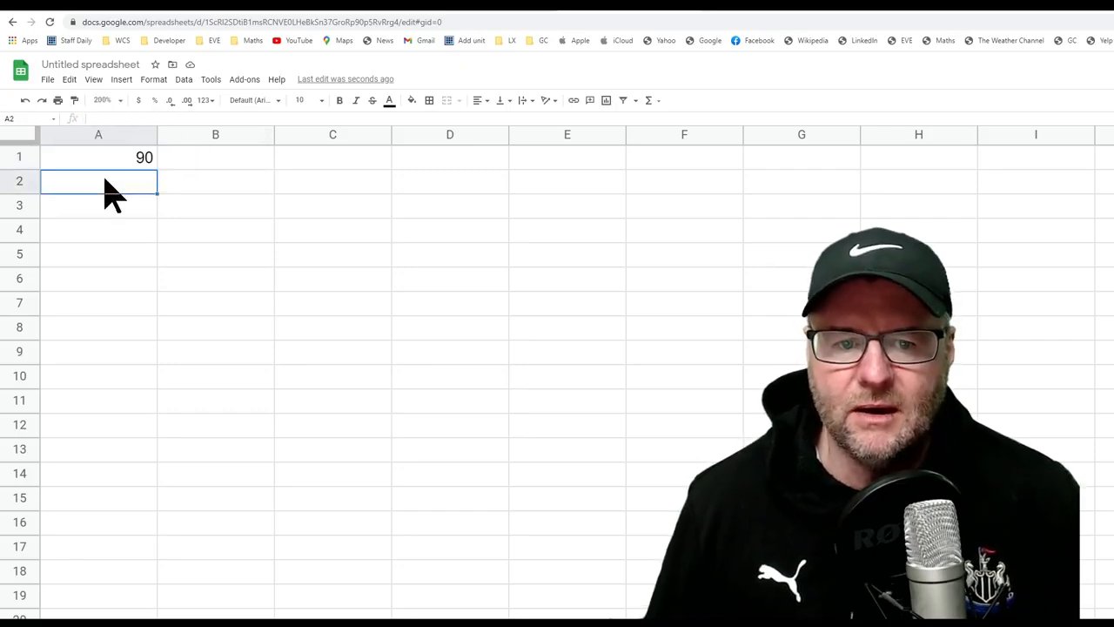
pyautogui.click(115, 162)
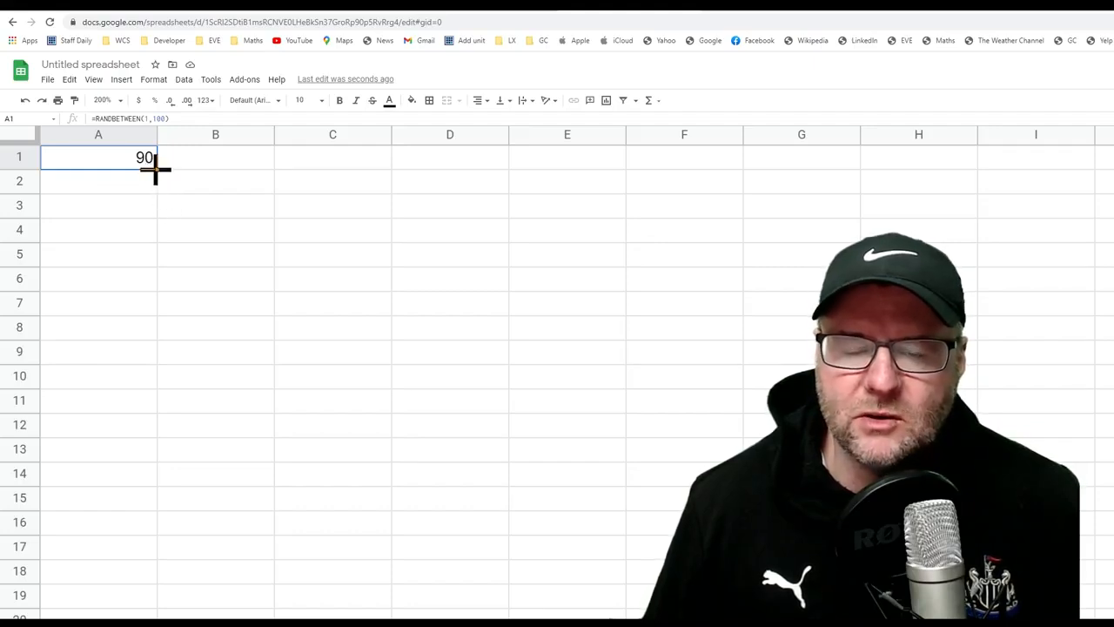
pyautogui.moveTo(155, 169); pyautogui.dragTo(114, 613)
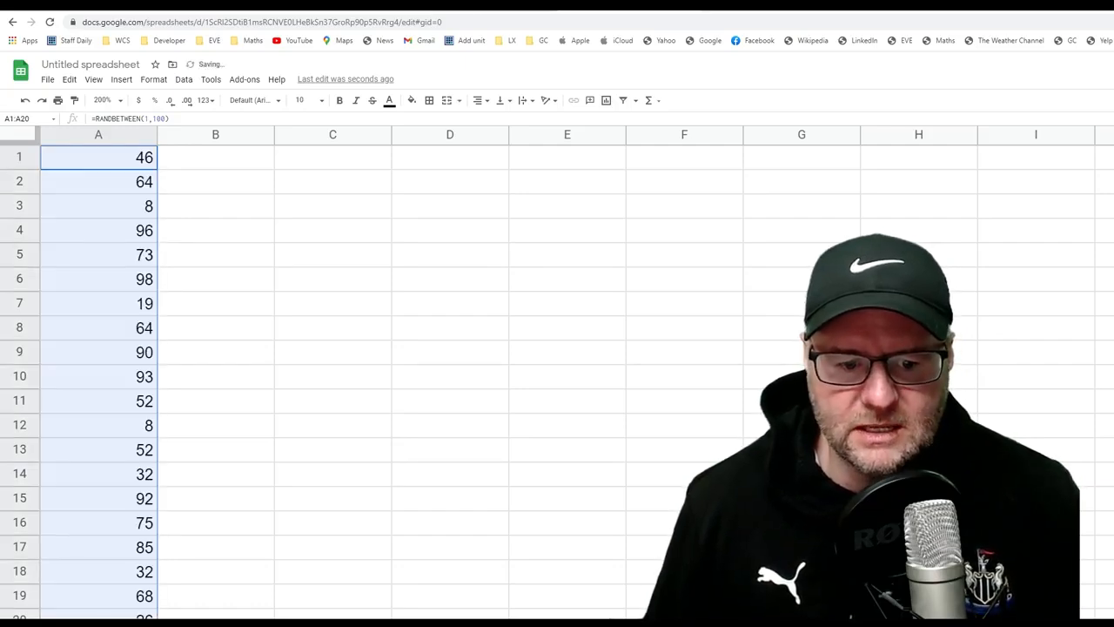
# - Examine several filled cells in column A, including A16, to check the formula each one contains
pyautogui.click(110, 337)
pyautogui.click(106, 406)
pyautogui.click(103, 479)
pyautogui.click(106, 522)
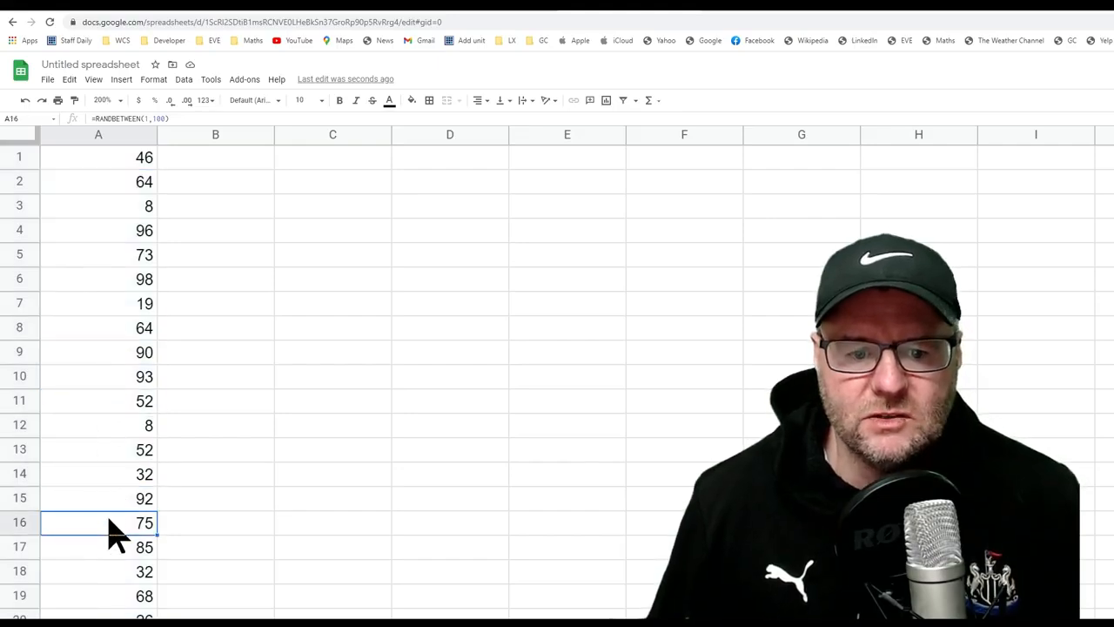
pyautogui.moveTo(166, 119); pyautogui.dragTo(90, 120)
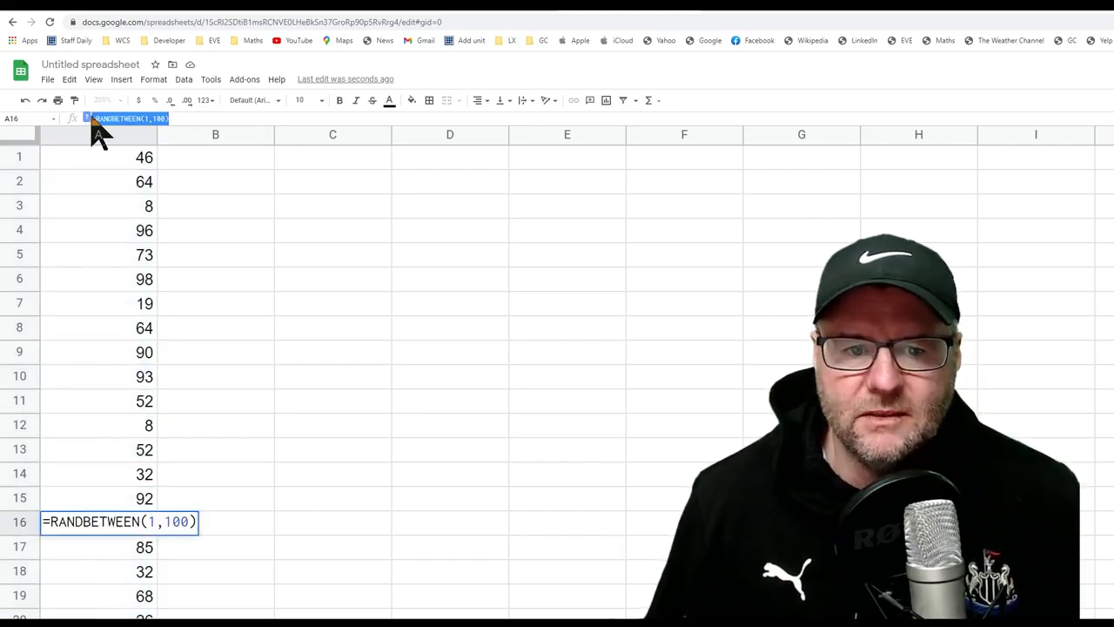
pyautogui.click(110, 353)
pyautogui.click(122, 383)
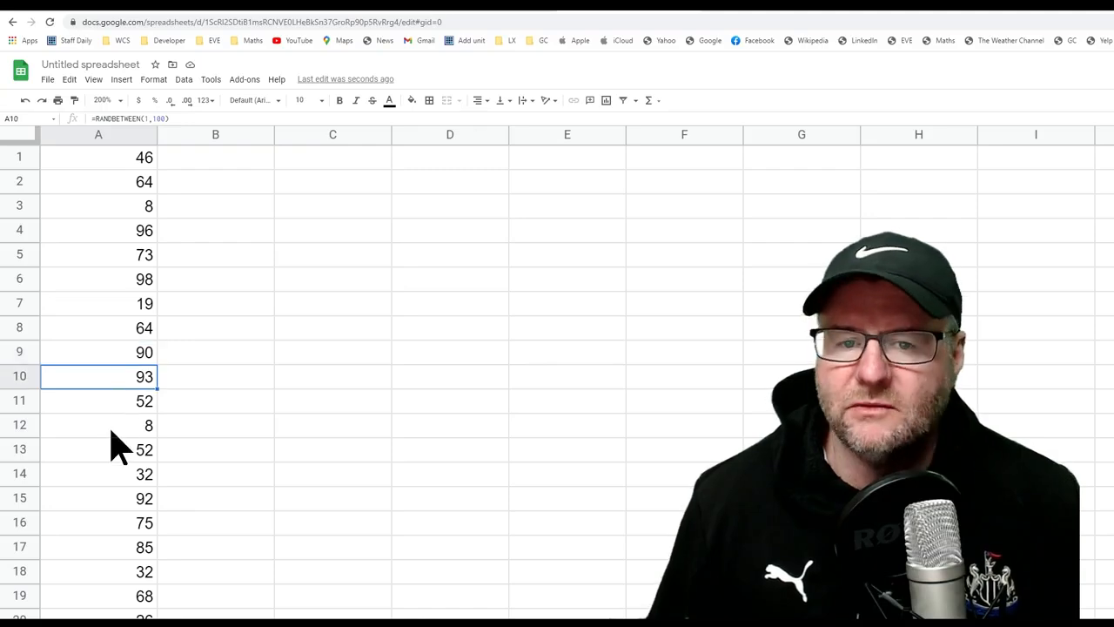
pyautogui.click(112, 426)
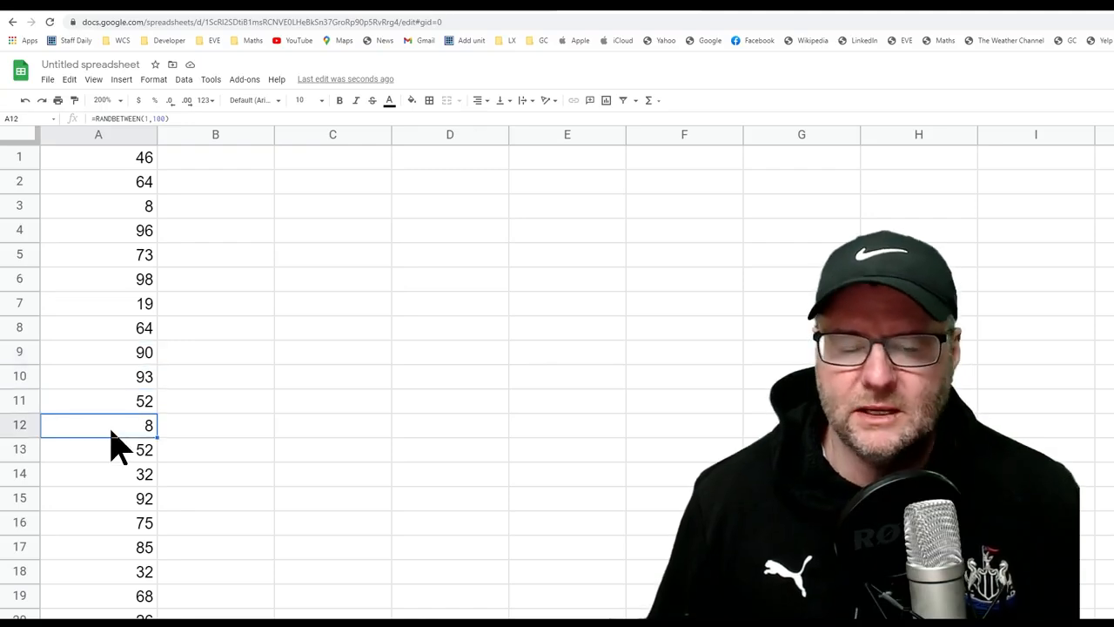
# - Sort the sheet by column A in A → Z order
pyautogui.click(313, 357)
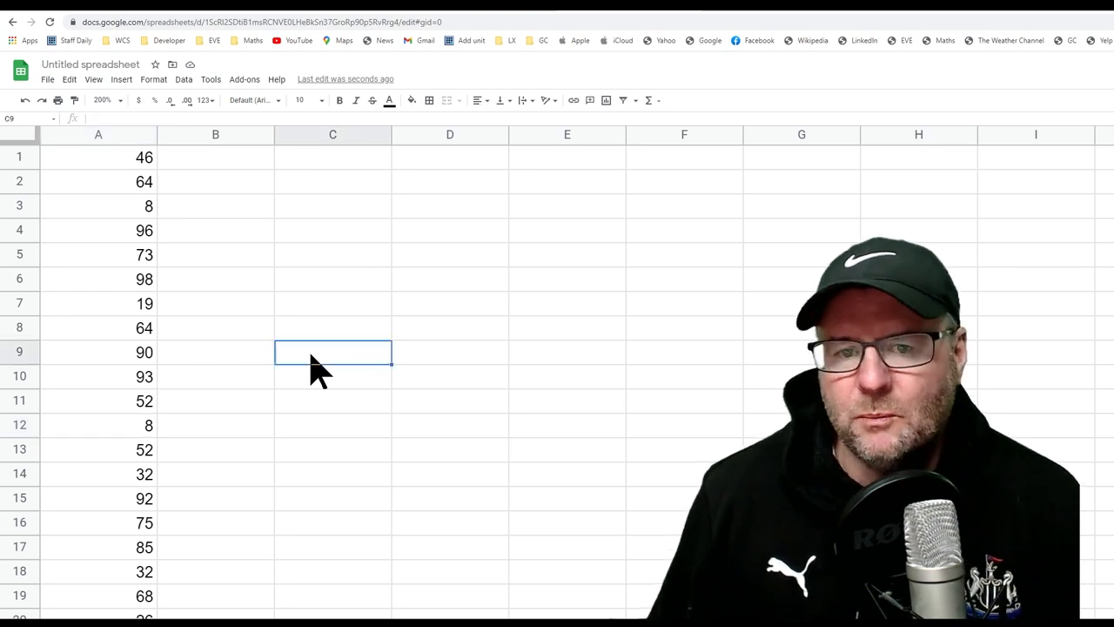
pyautogui.click(146, 137)
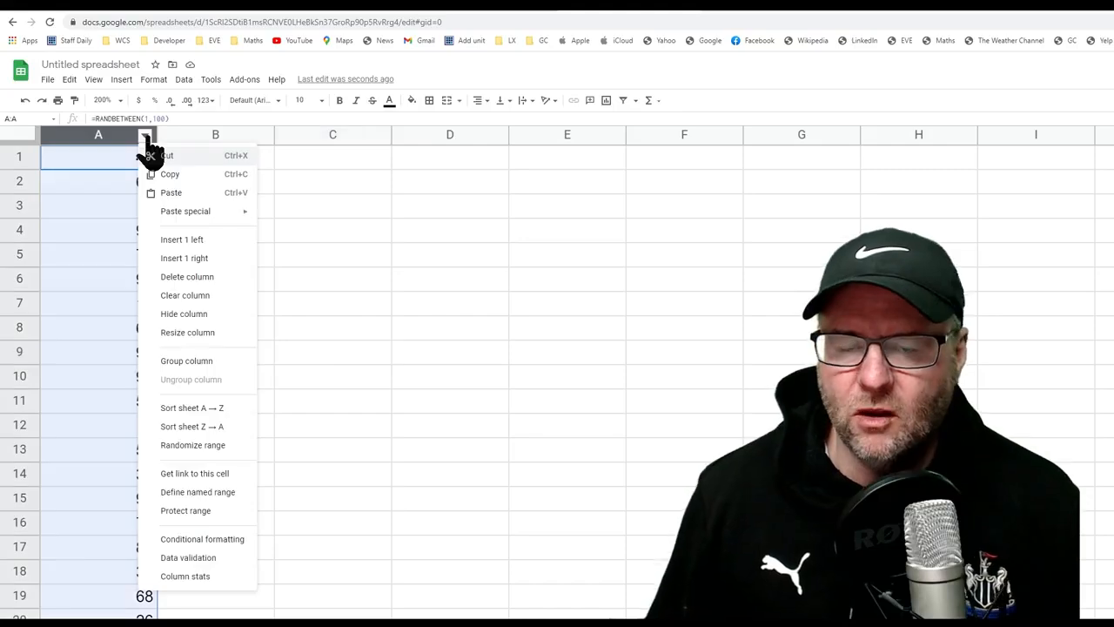
pyautogui.click(206, 410)
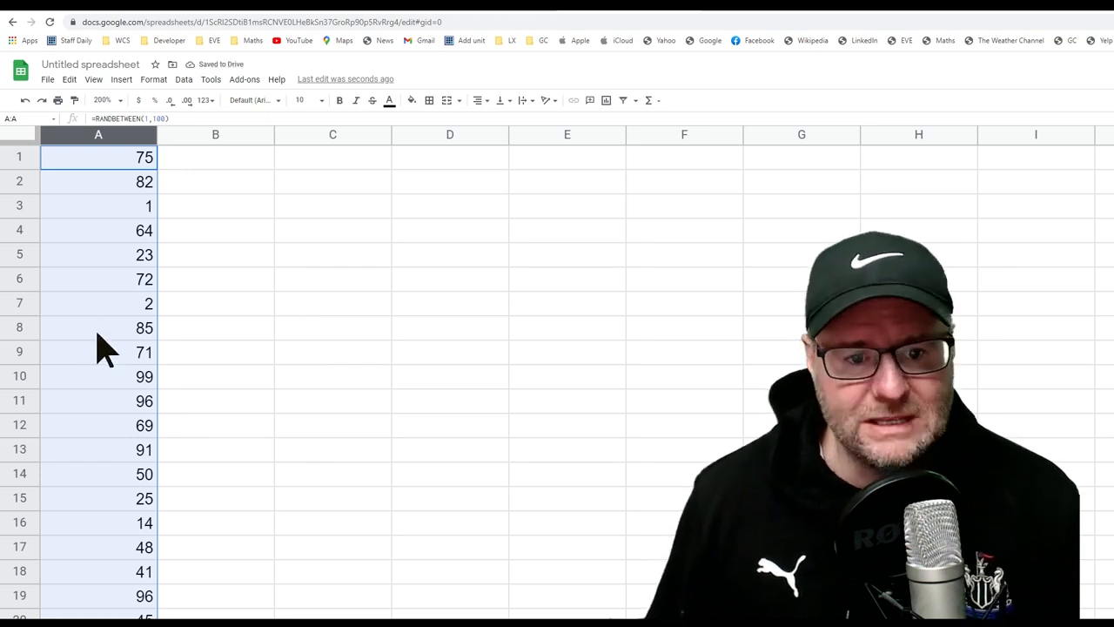
# - Examine the formulas held in several cells of the sorted column, including A7, A5, A4 and A2
pyautogui.click(142, 301)
pyautogui.click(119, 263)
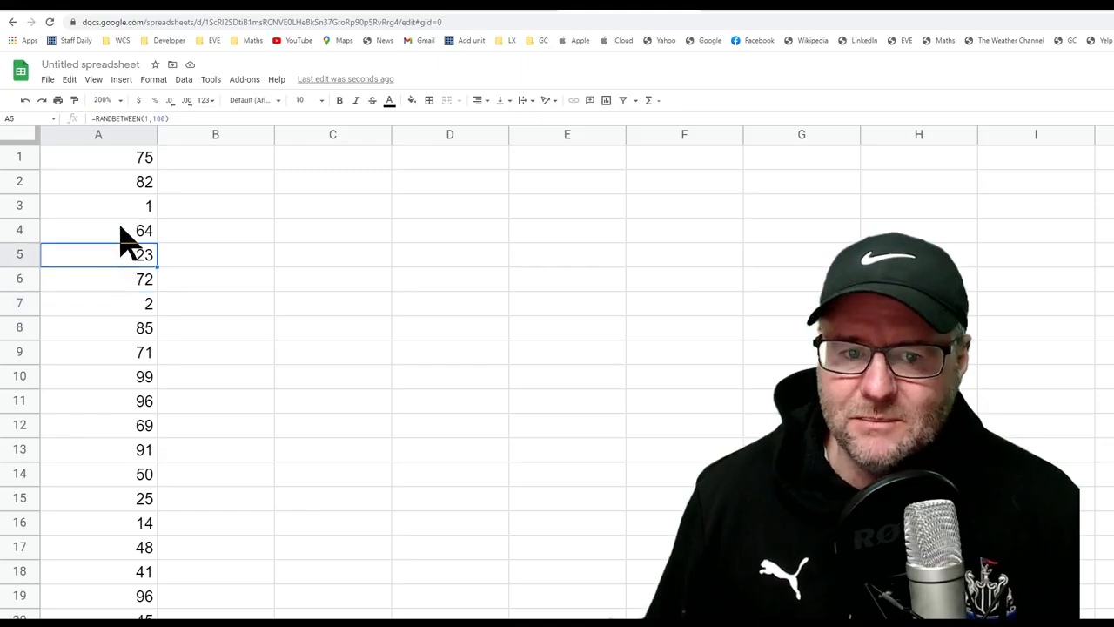
pyautogui.click(119, 228)
pyautogui.click(119, 185)
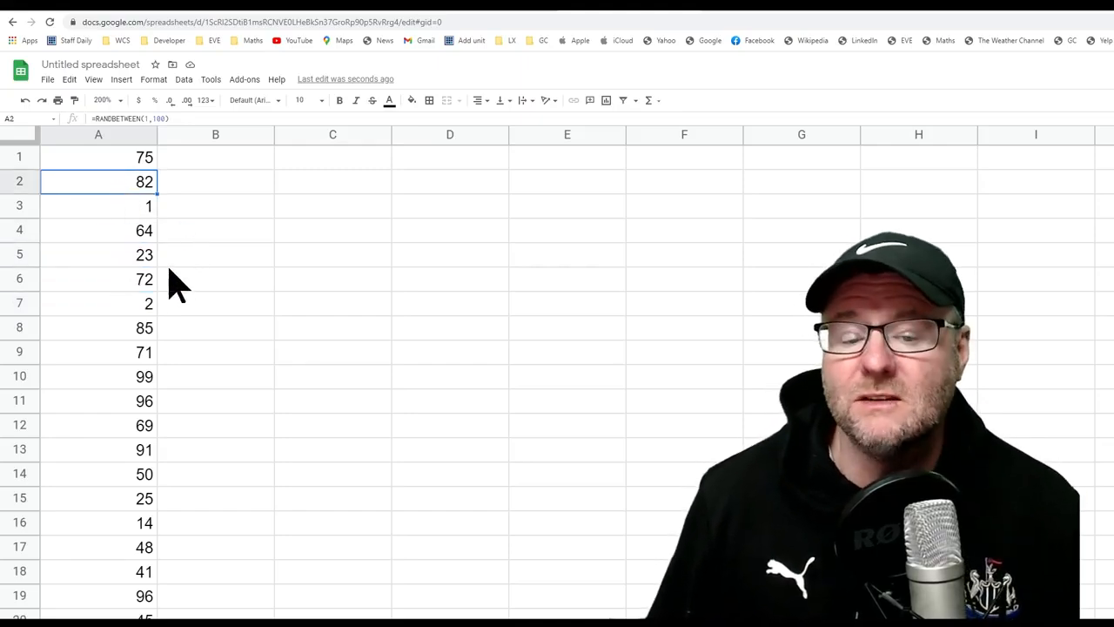
pyautogui.click(105, 307)
# - Copy A1:A20 and paste it back over the same range as values only, replacing the RANDBETWEEN formulas with fixed numbers
pyautogui.moveTo(102, 156); pyautogui.dragTo(110, 620)
pyautogui.rightClick(106, 342)
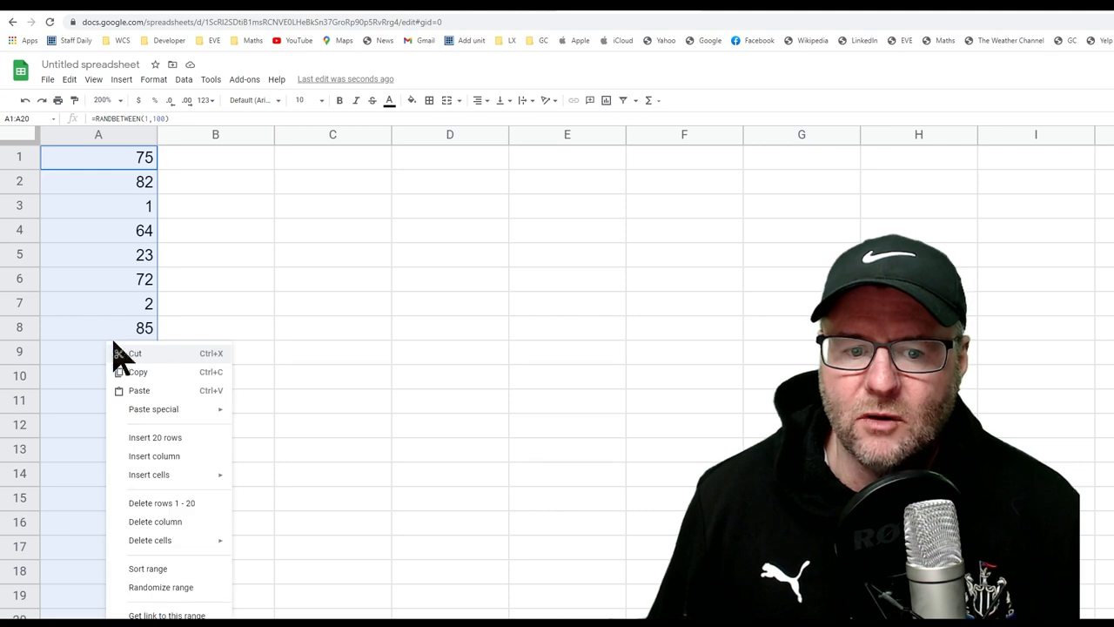
pyautogui.click(173, 377)
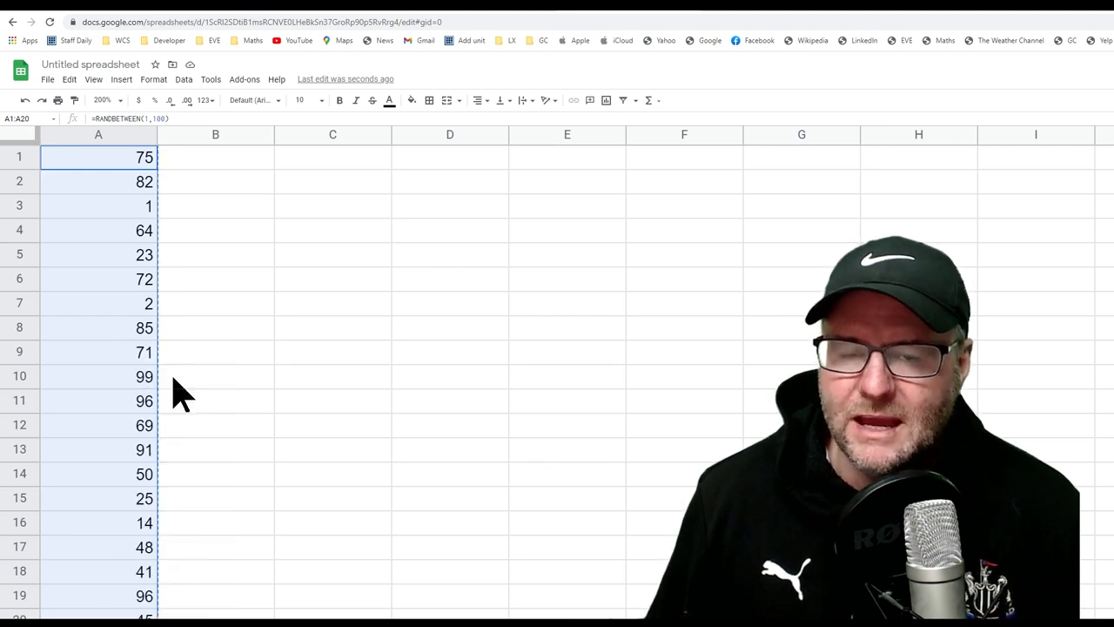
pyautogui.rightClick(105, 159)
pyautogui.moveTo(152, 228)
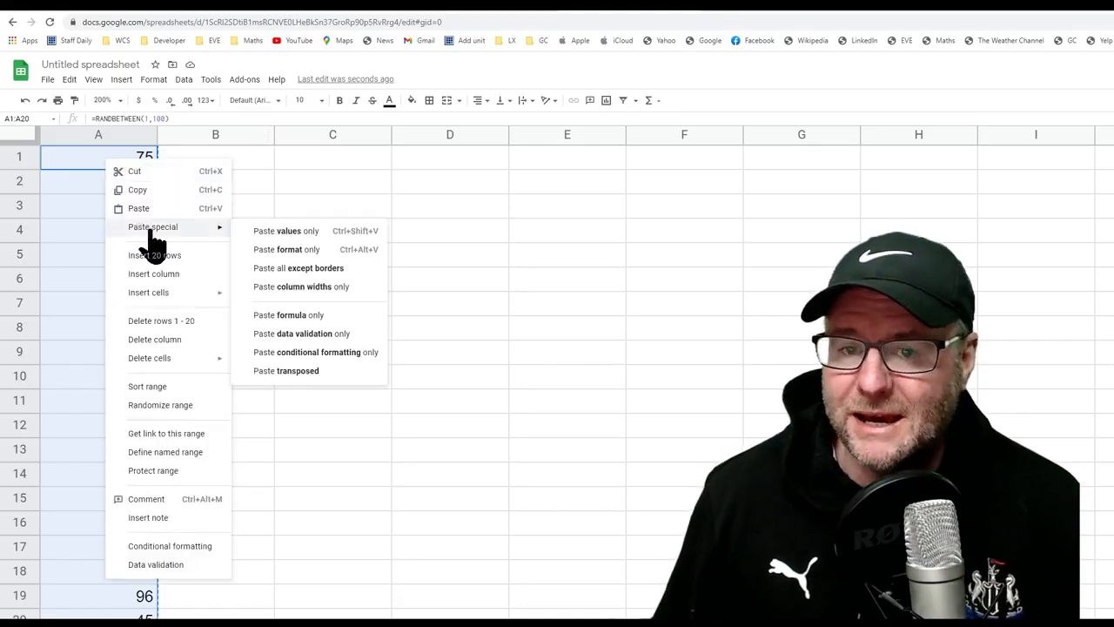
pyautogui.click(296, 233)
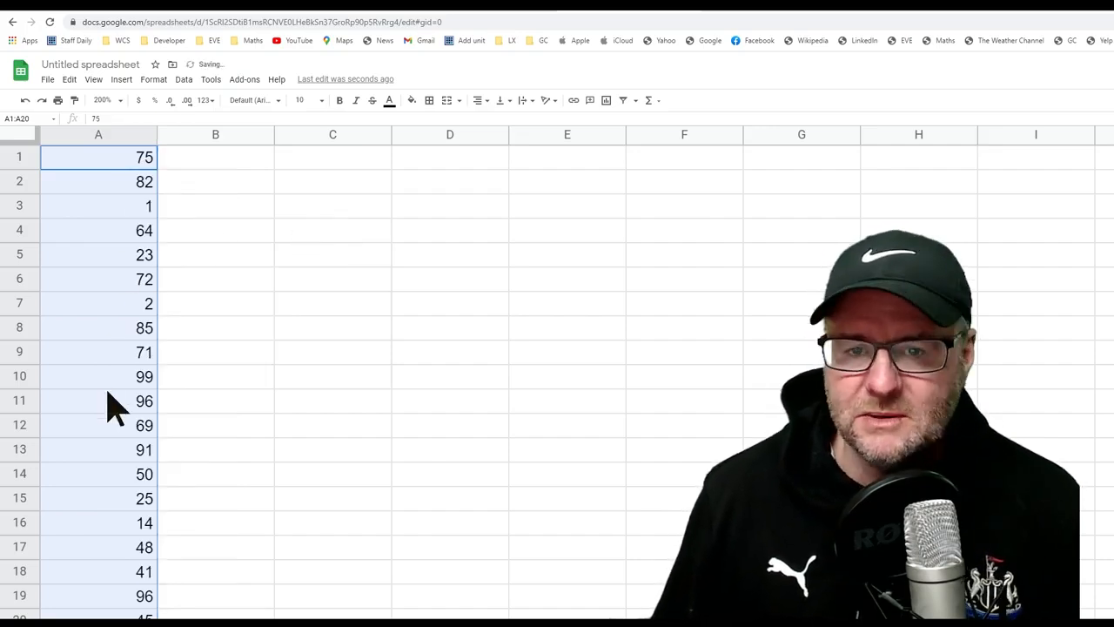
# - Check whether cells in column A, including A5 and A1, hold plain numbers or formulas
pyautogui.click(107, 359)
pyautogui.click(94, 250)
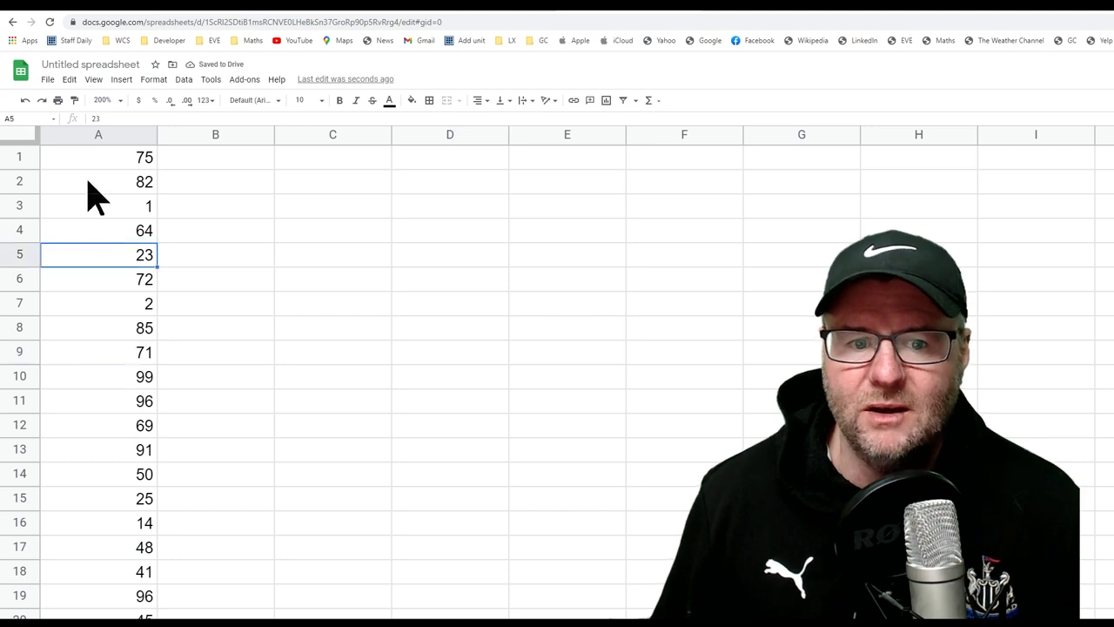
pyautogui.click(91, 159)
pyautogui.doubleClick(98, 117)
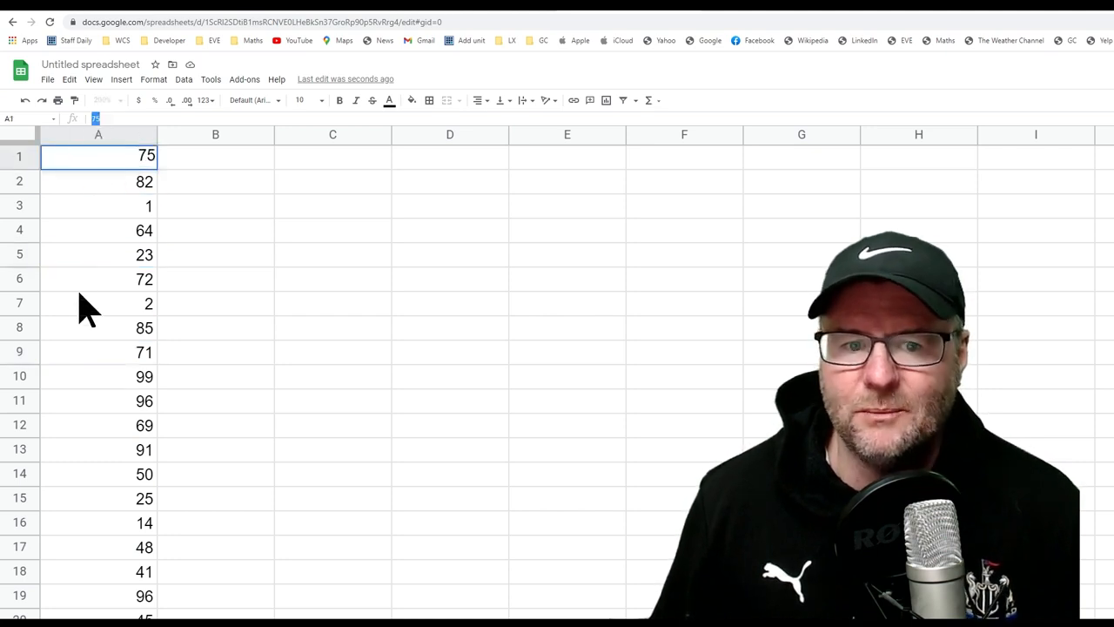
pyautogui.click(100, 259)
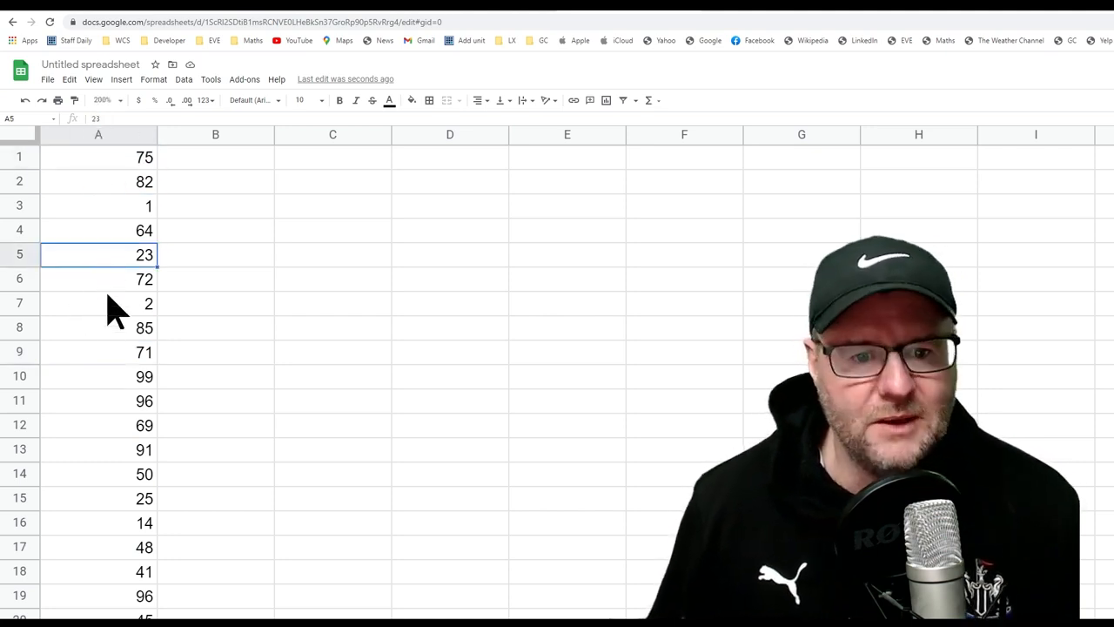
pyautogui.click(107, 297)
# - Sort the sheet by column A in A → Z order so the fixed numbers run from smallest to largest
pyautogui.click(145, 135)
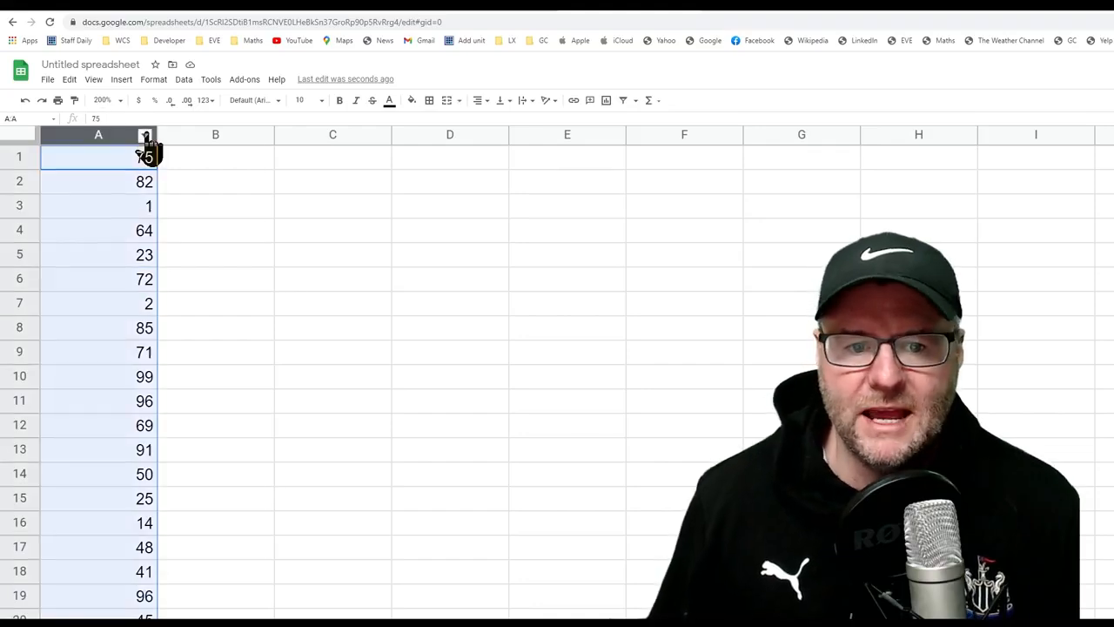
pyautogui.click(145, 136)
pyautogui.click(192, 408)
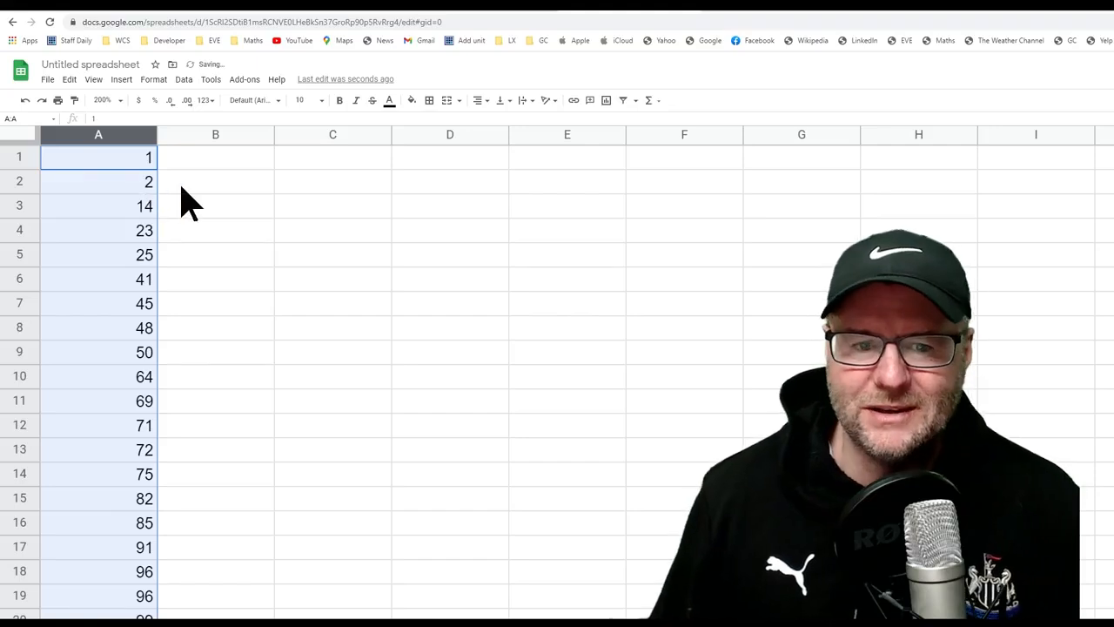
pyautogui.click(114, 164)
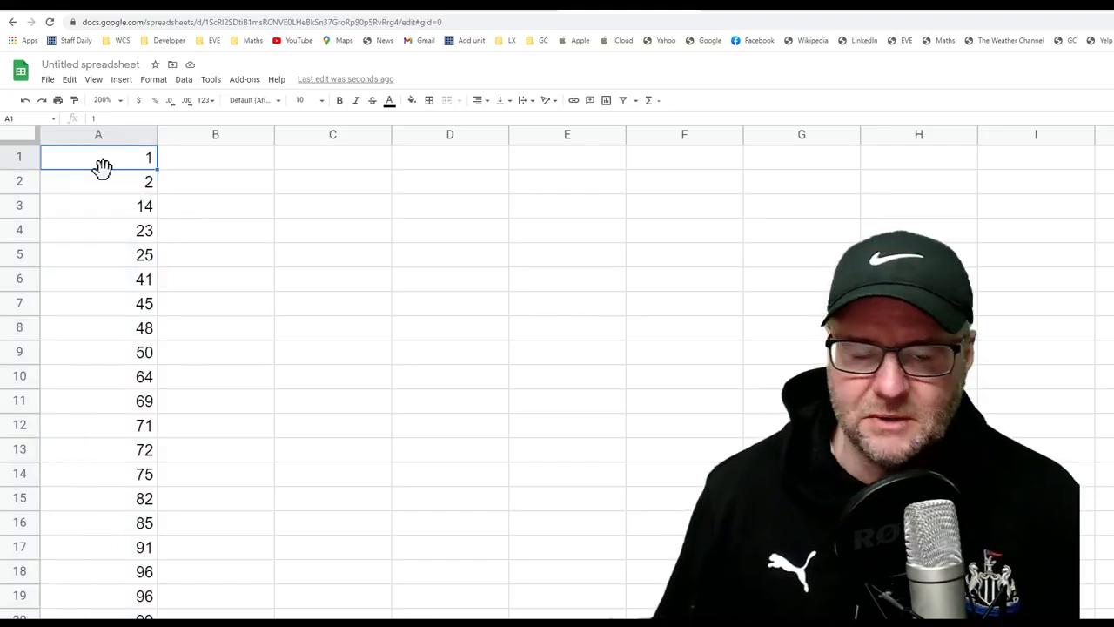
# - Label cells C1 to C5 as min, Q1, median, Q3 and max, in that order
pyautogui.click(337, 309)
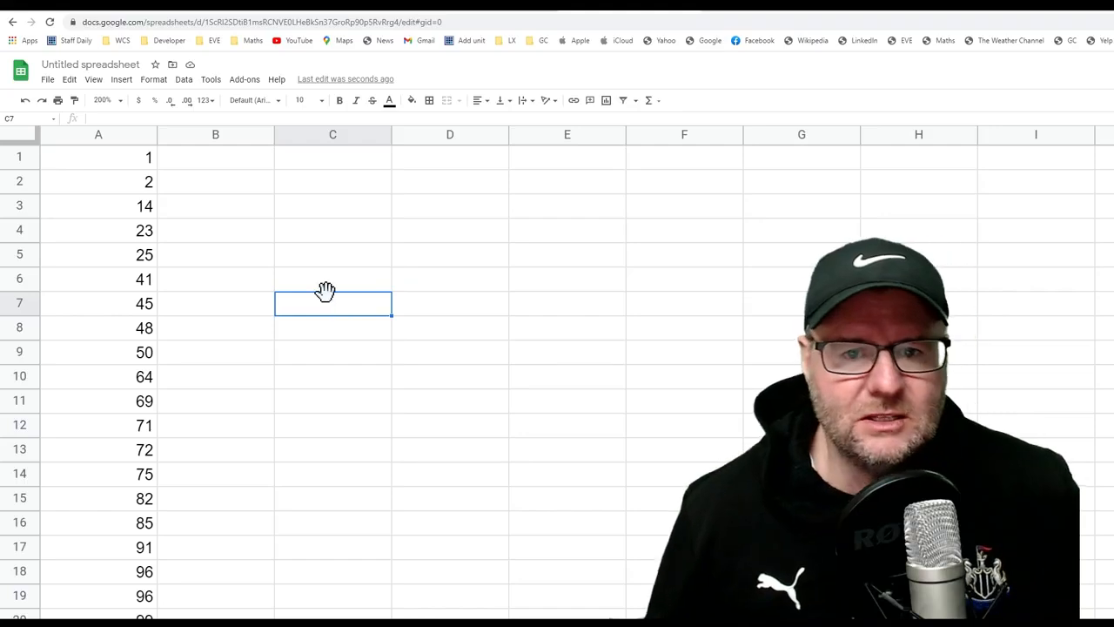
pyautogui.click(304, 158)
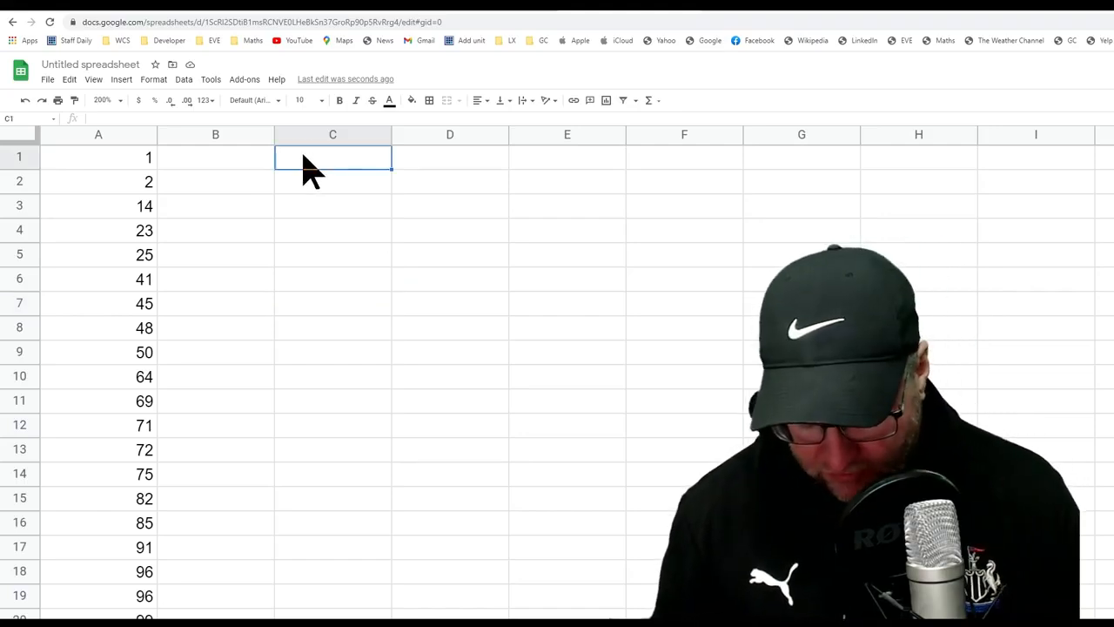
pyautogui.write('min')
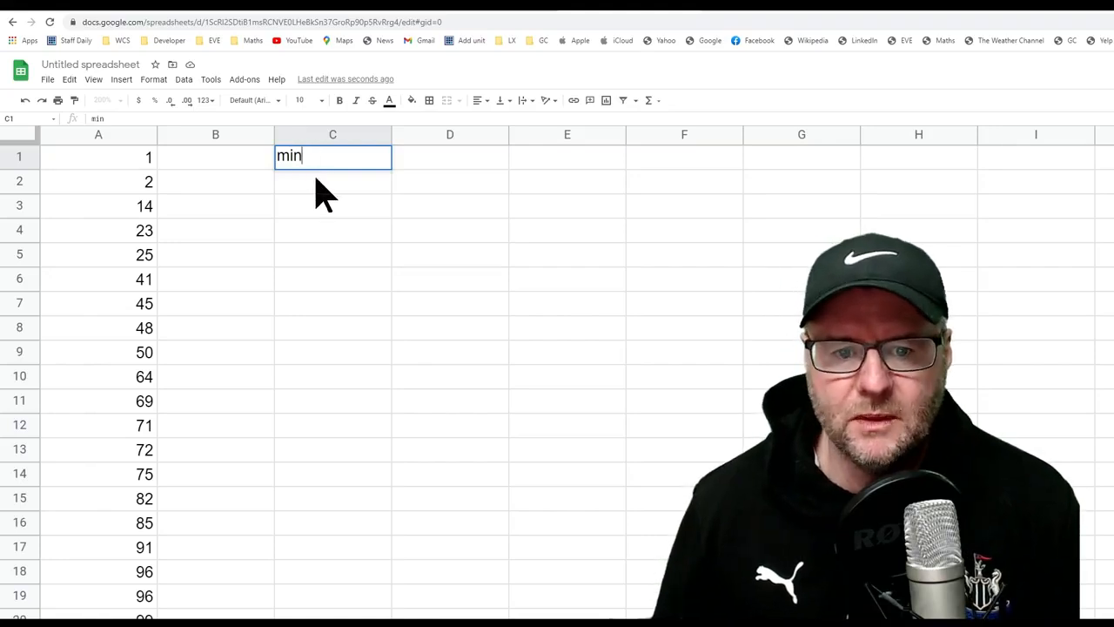
pyautogui.click(307, 259)
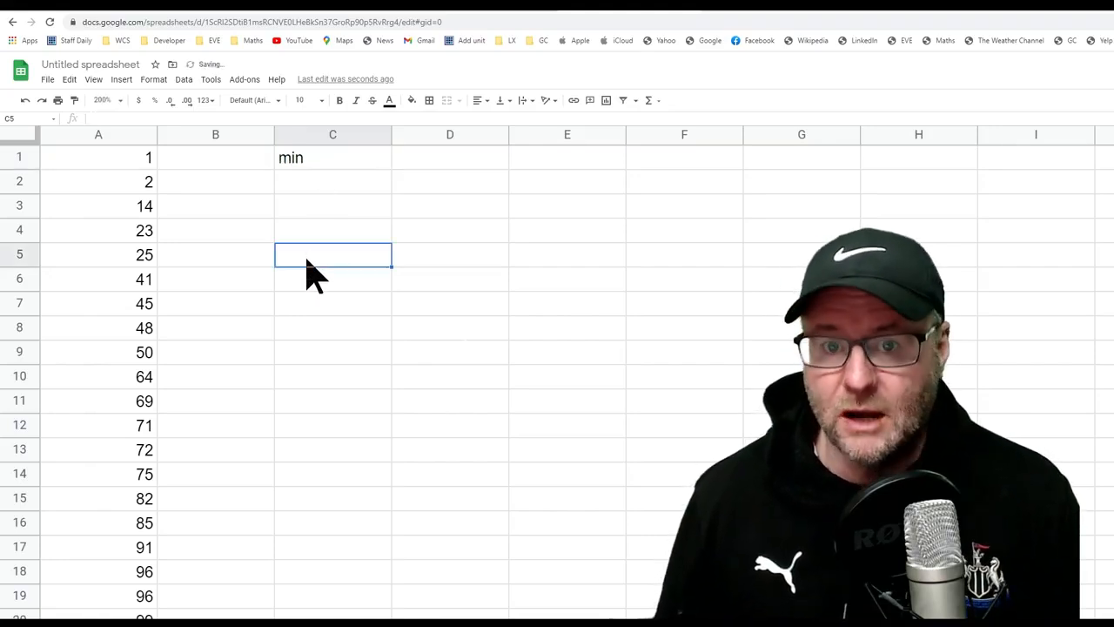
pyautogui.write('max')
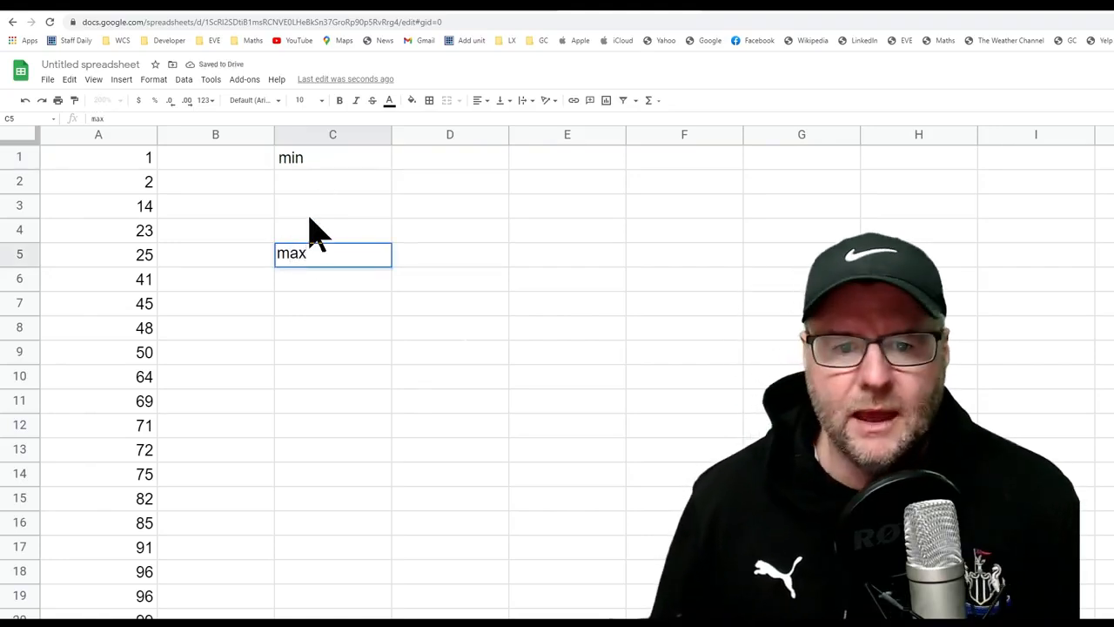
pyautogui.click(312, 208)
pyautogui.write('median')
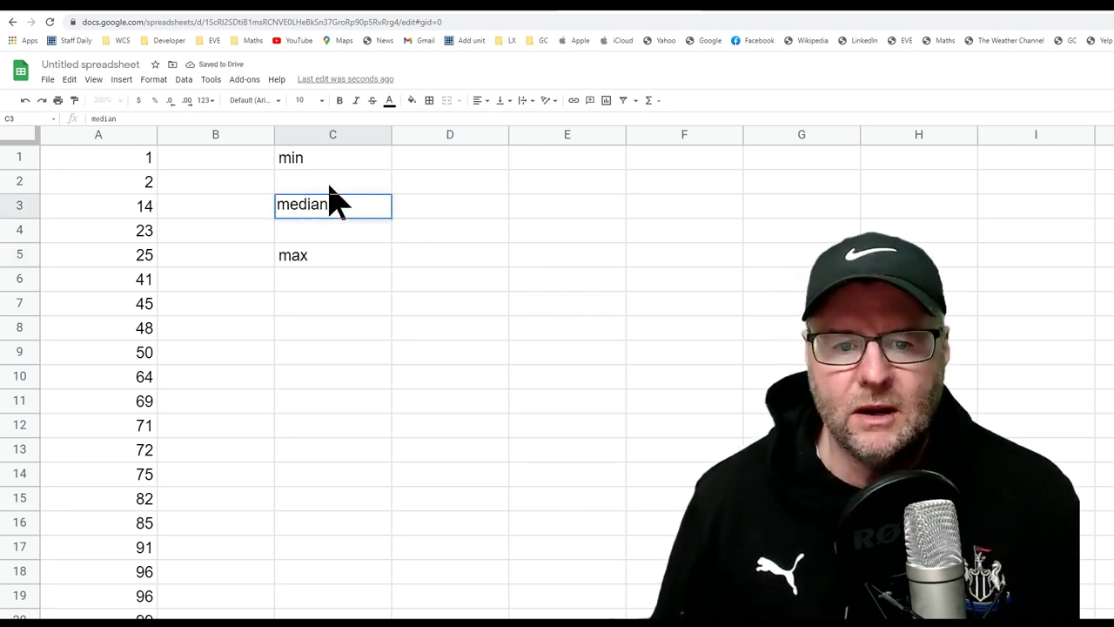
pyautogui.click(329, 185)
pyautogui.write('Q1')
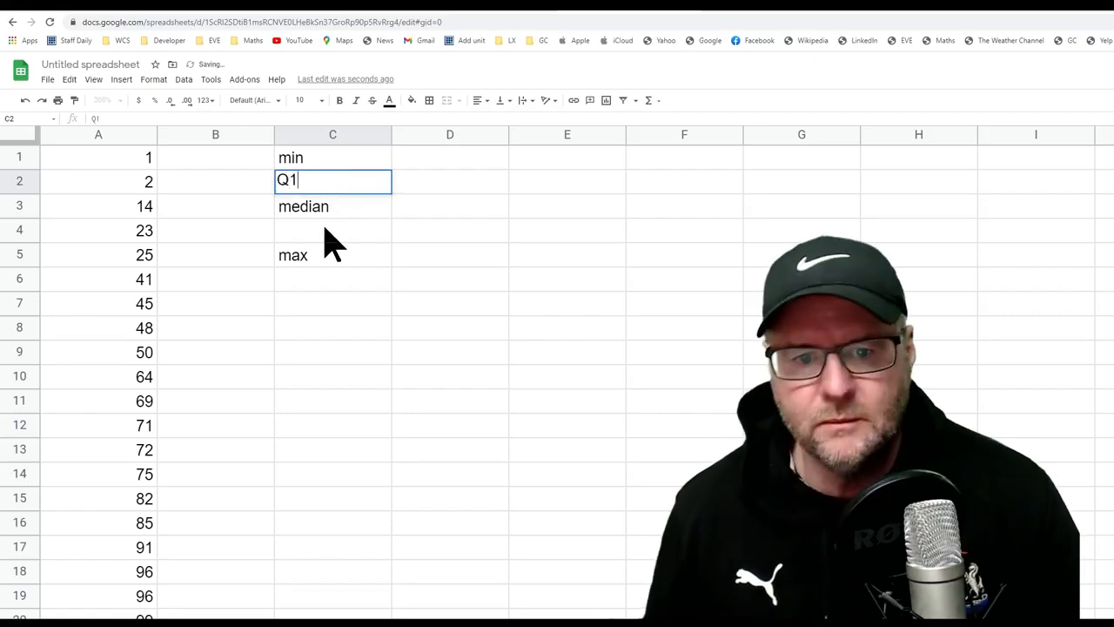
pyautogui.click(315, 233)
pyautogui.write('Q3')
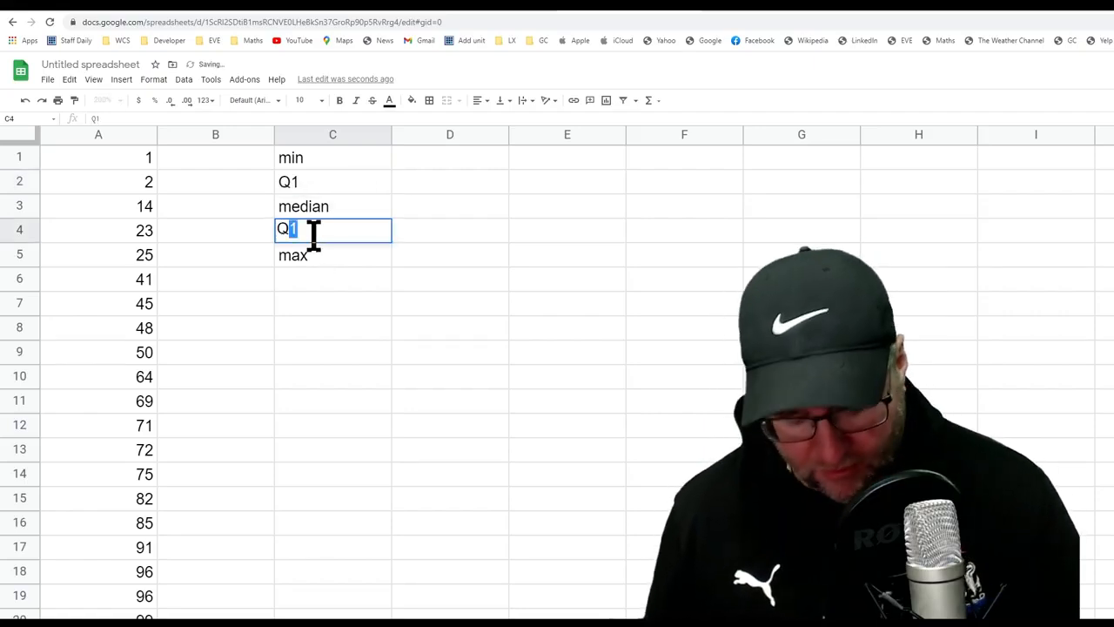
pyautogui.click(321, 283)
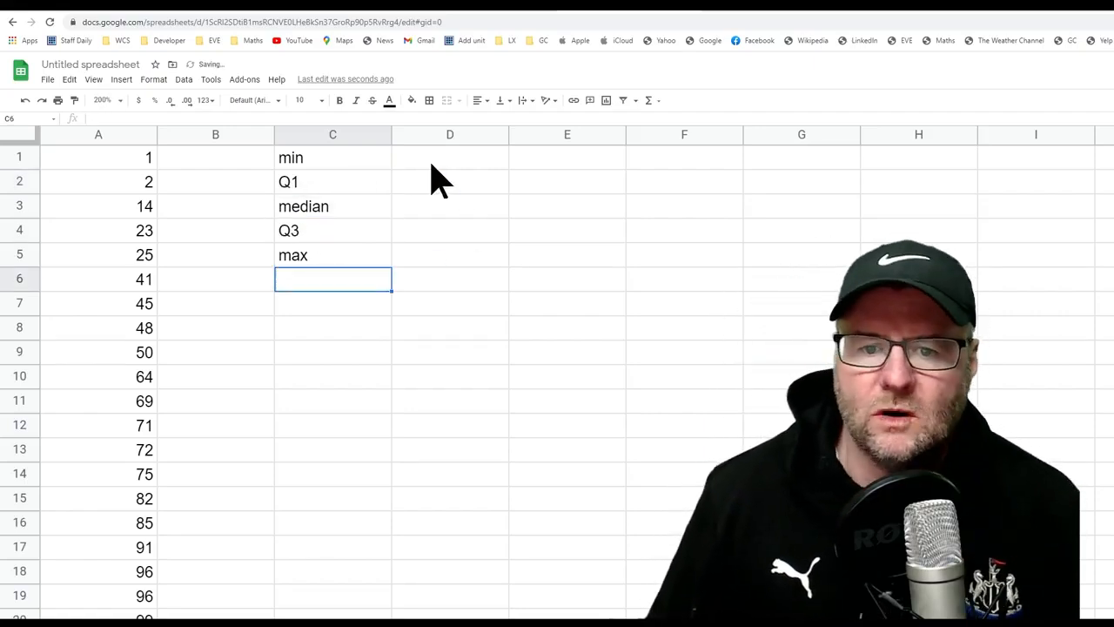
# - Add the labels mean in cell C7 and mode in cell C8
pyautogui.click(432, 166)
pyautogui.click(331, 306)
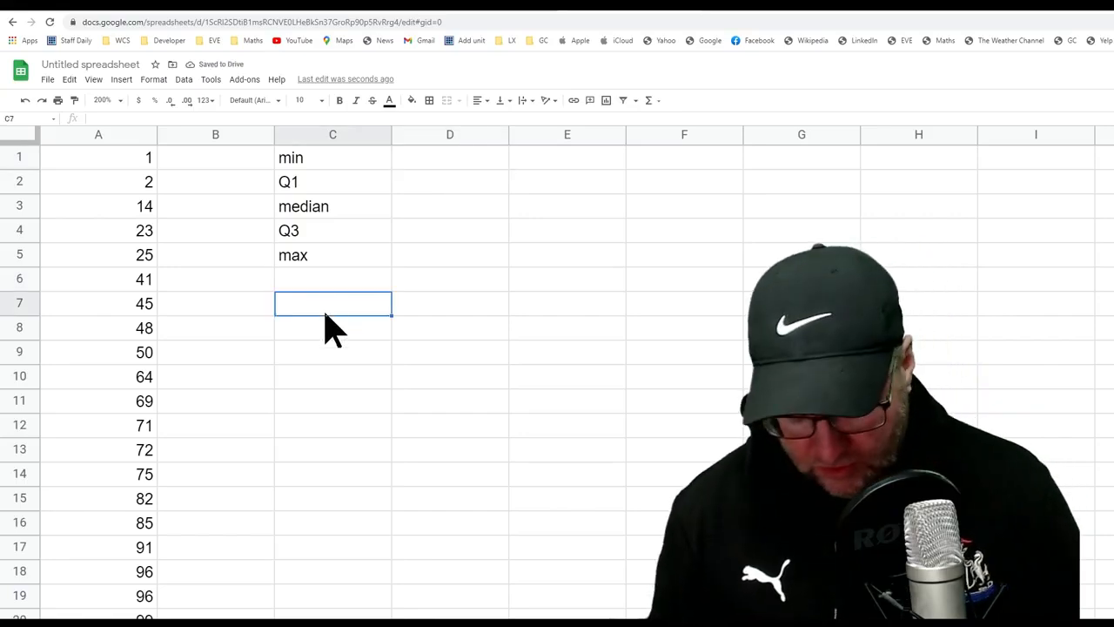
pyautogui.write('mean')
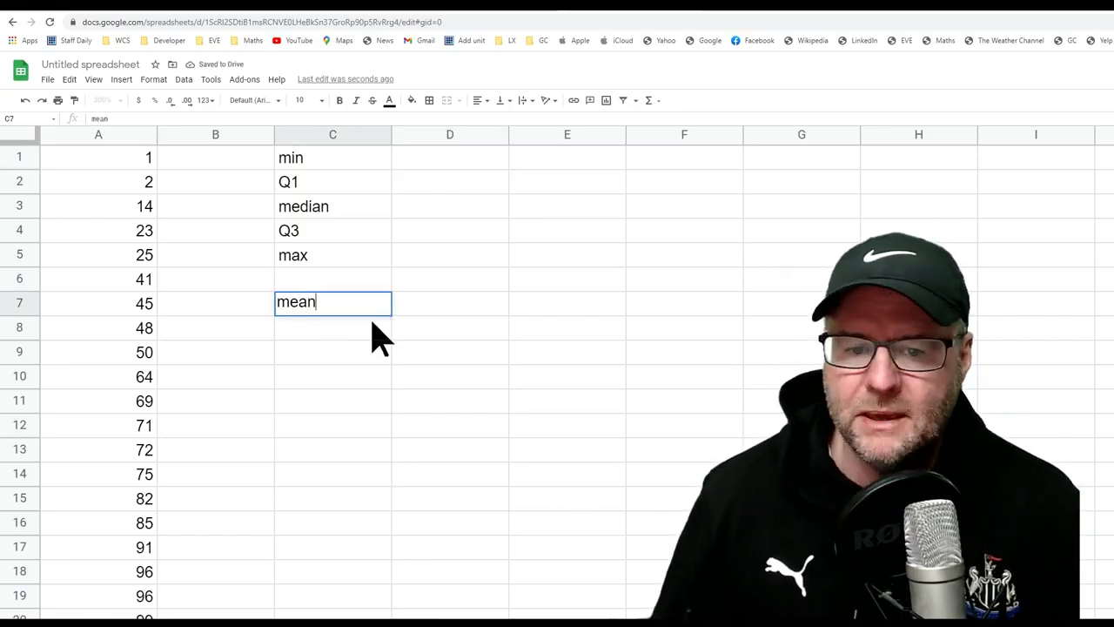
pyautogui.press('Return')
pyautogui.write('mode')
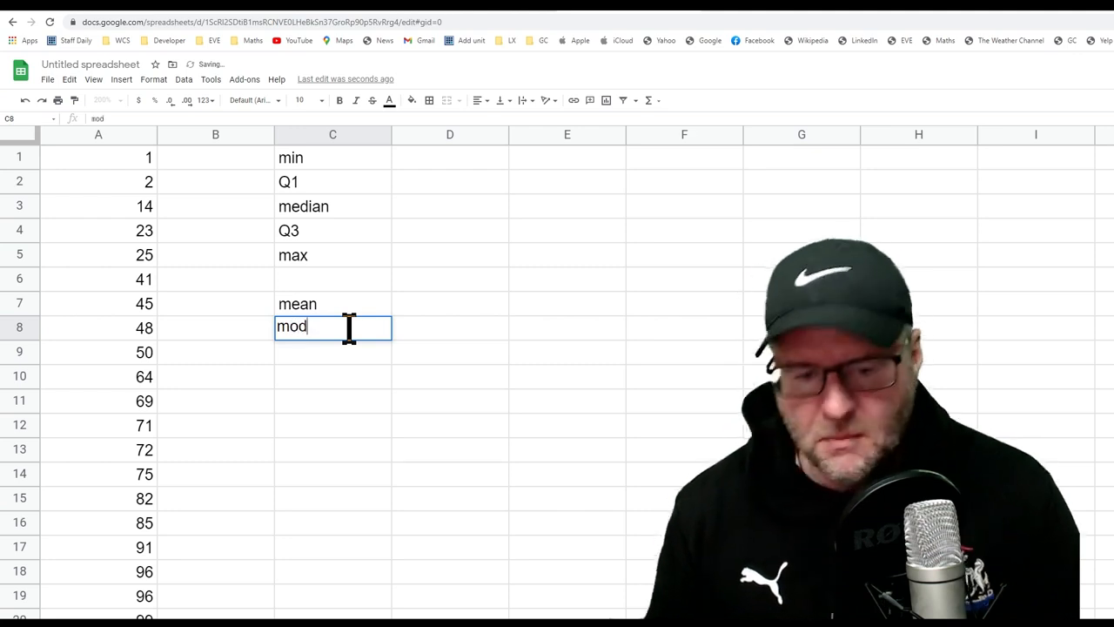
pyautogui.click(356, 383)
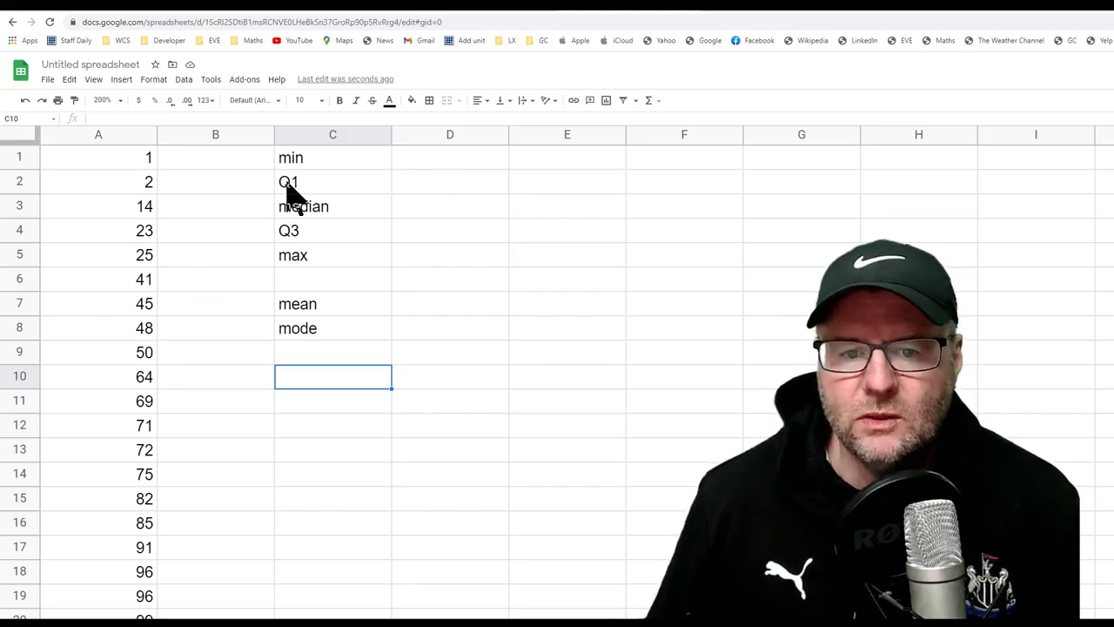
# - Enter the formula =MIN(A1:A20) in cell D1 to find the smallest number in column A
pyautogui.click(139, 157)
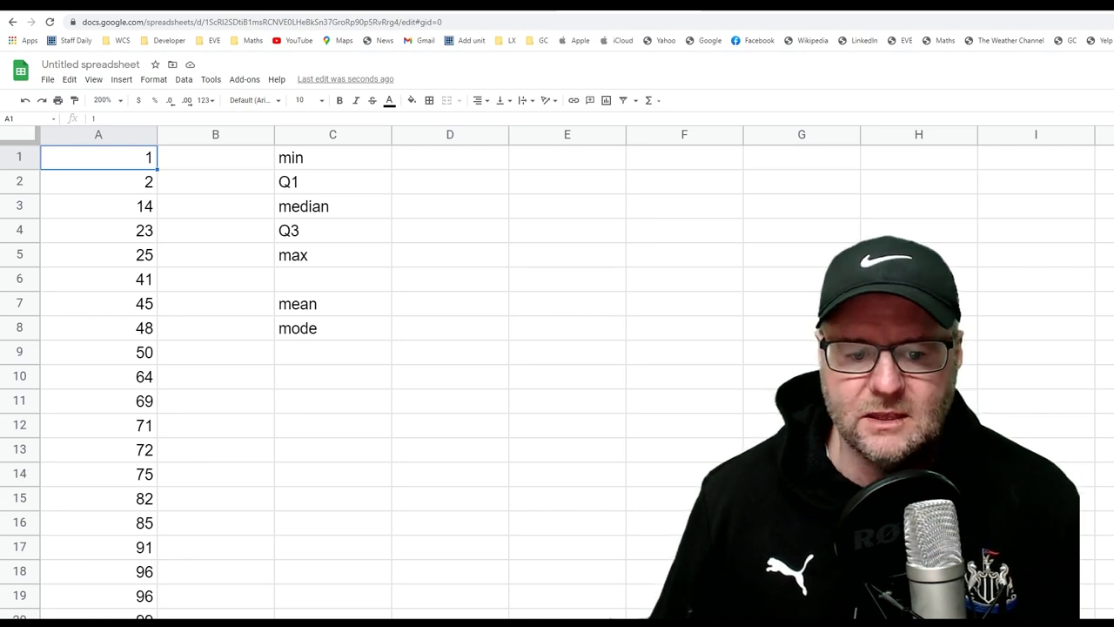
pyautogui.click(131, 616)
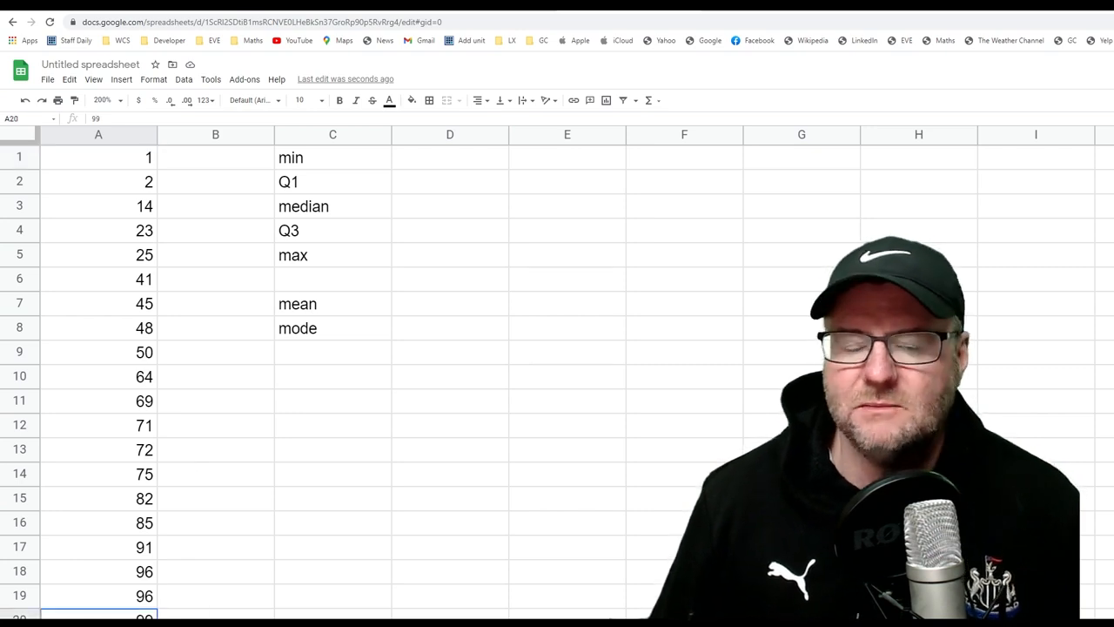
pyautogui.click(418, 166)
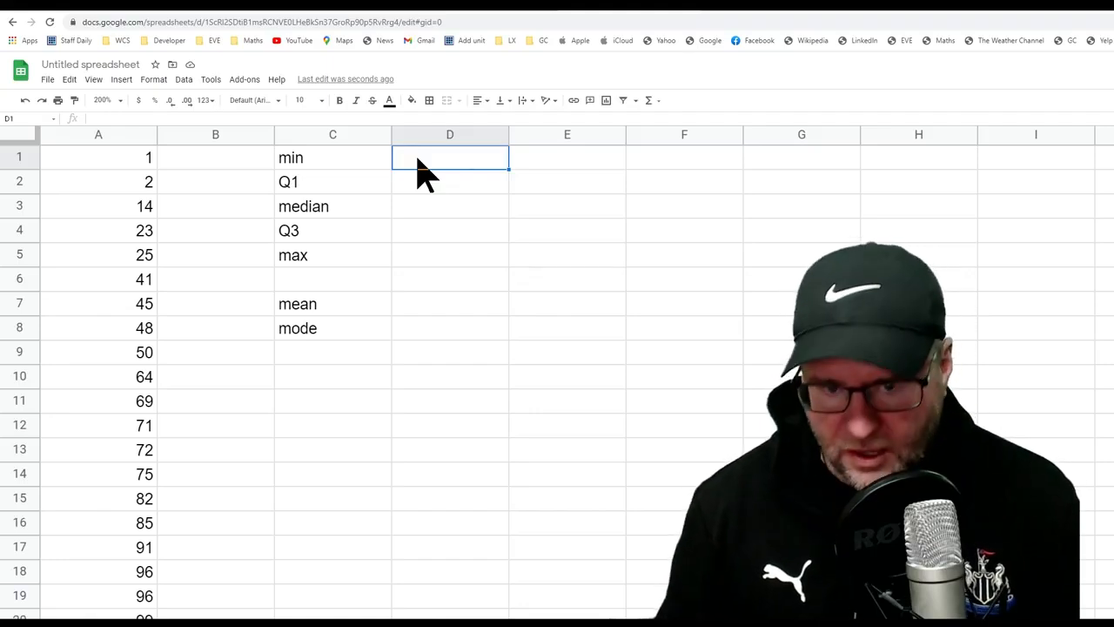
pyautogui.write('=')
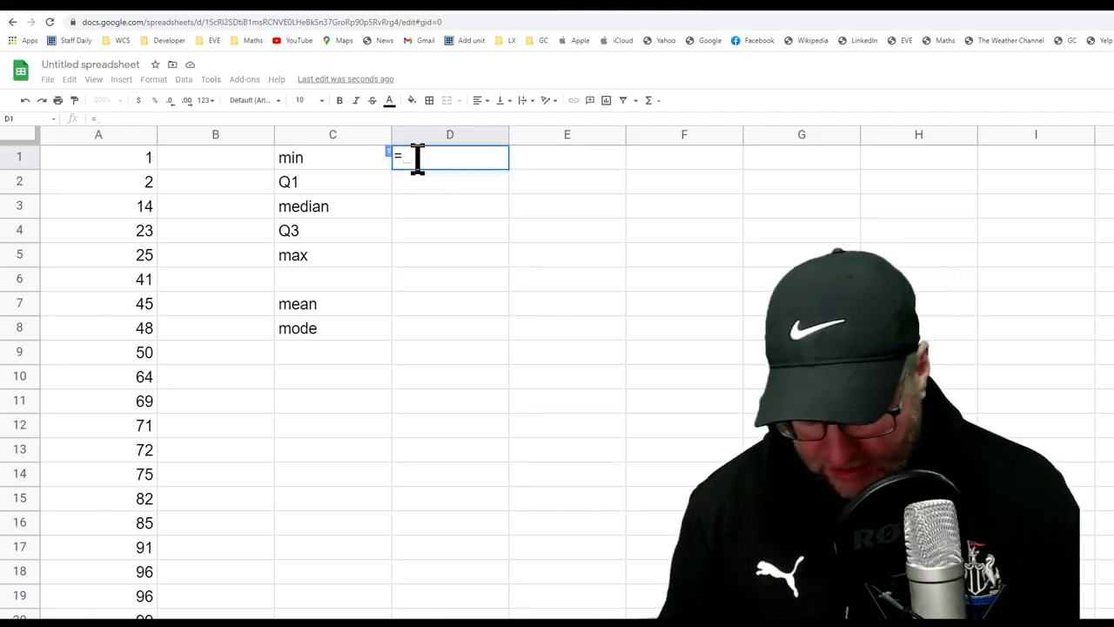
pyautogui.write('min')
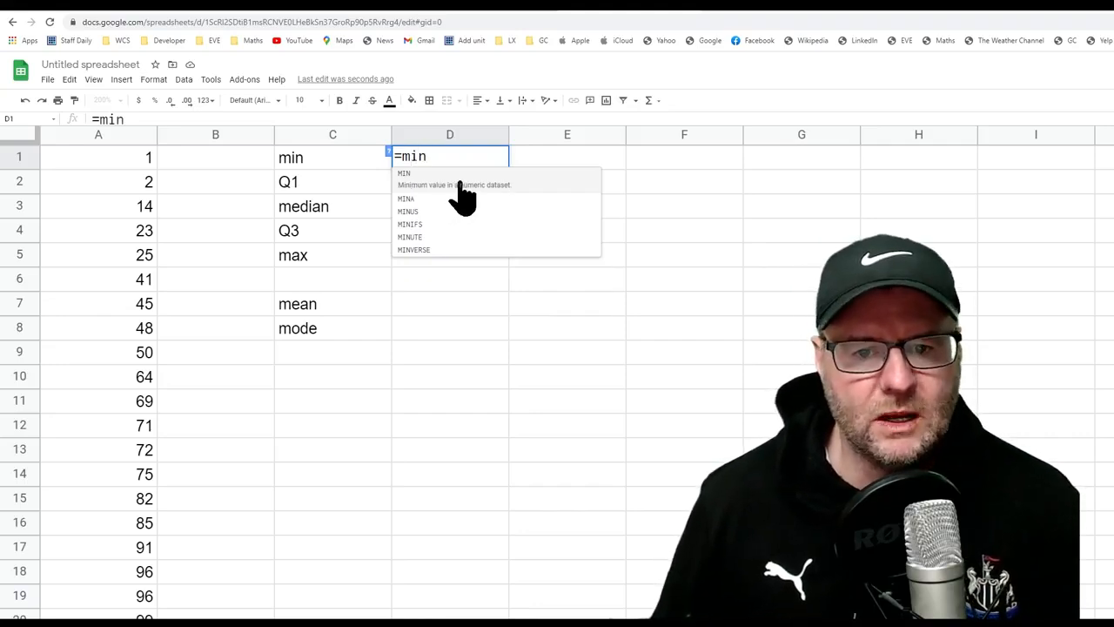
pyautogui.click(461, 196)
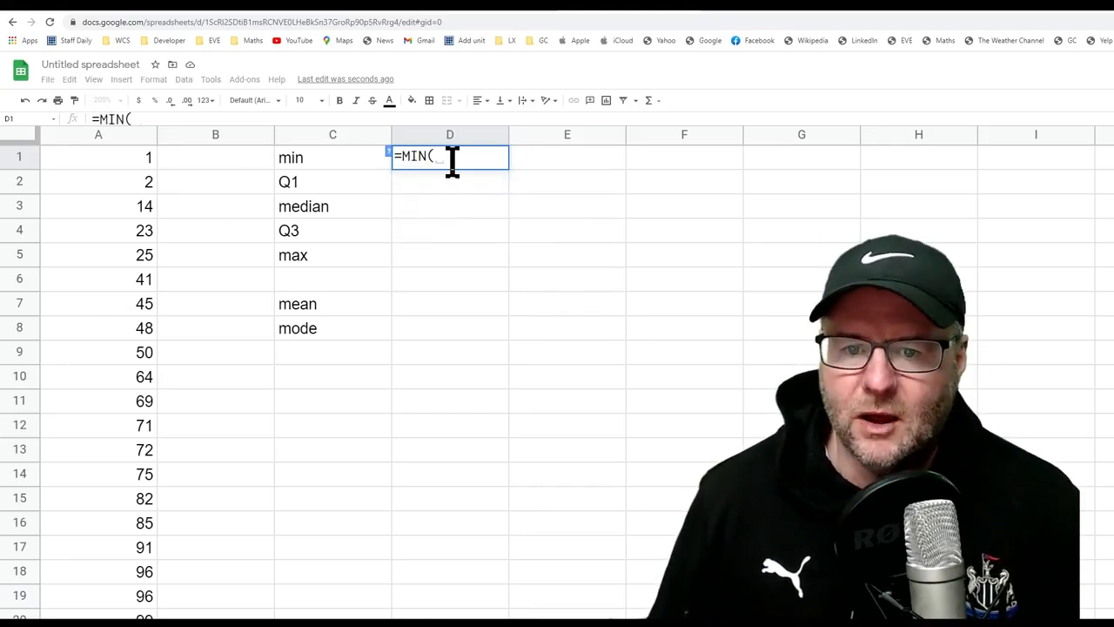
pyautogui.moveTo(122, 157); pyautogui.dragTo(139, 620)
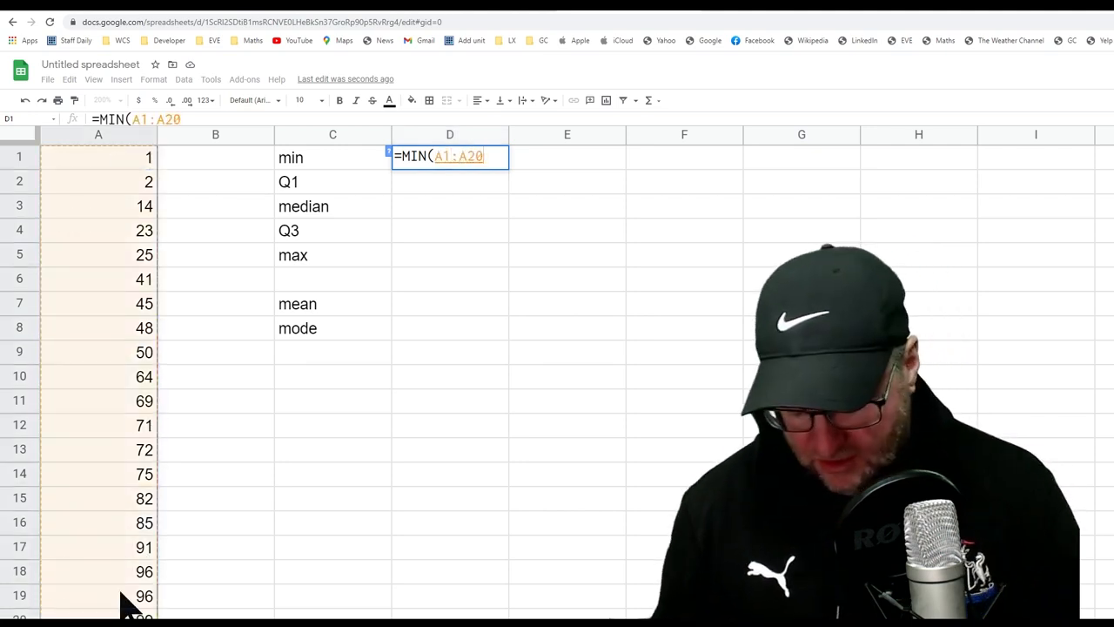
pyautogui.press('Return')
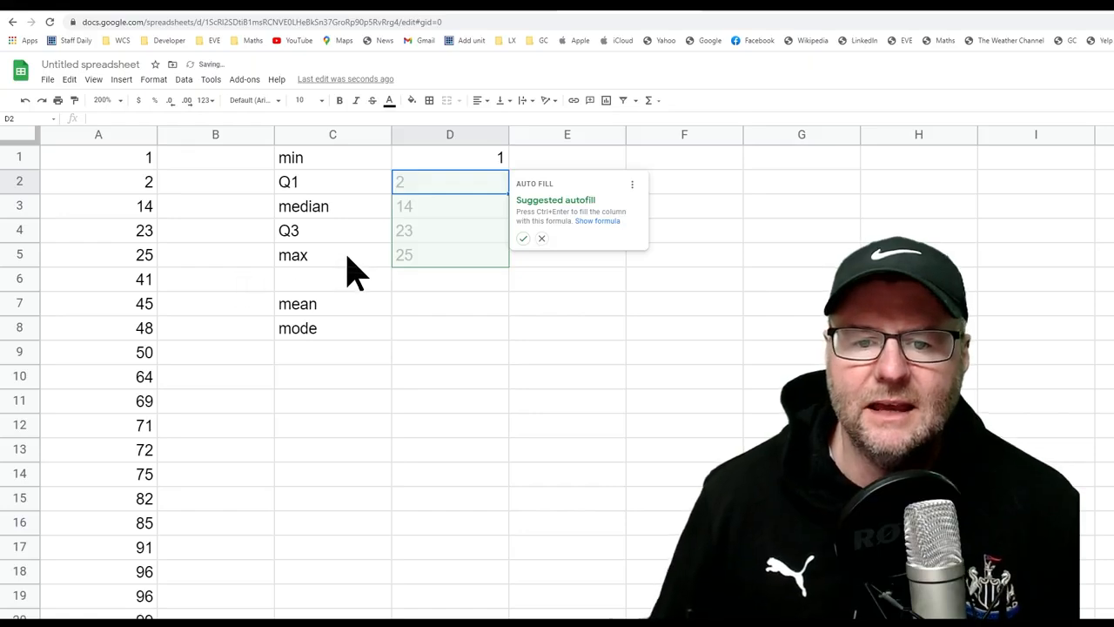
# - Review the MIN formula in cell D1 and leave it as entered
pyautogui.click(455, 158)
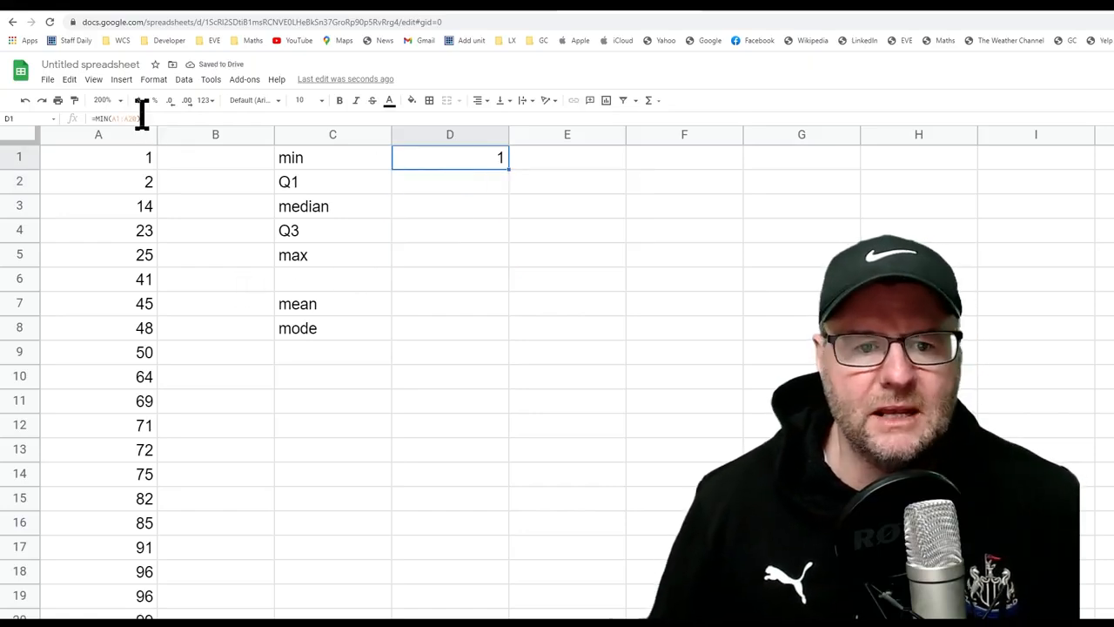
pyautogui.moveTo(155, 119); pyautogui.dragTo(49, 125)
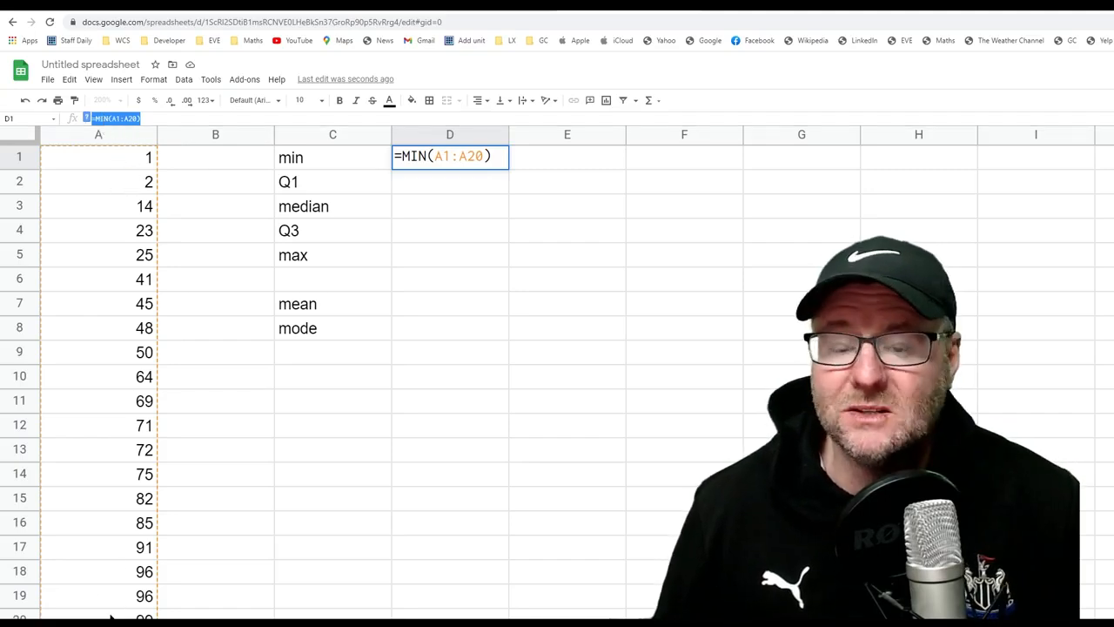
pyautogui.click(474, 187)
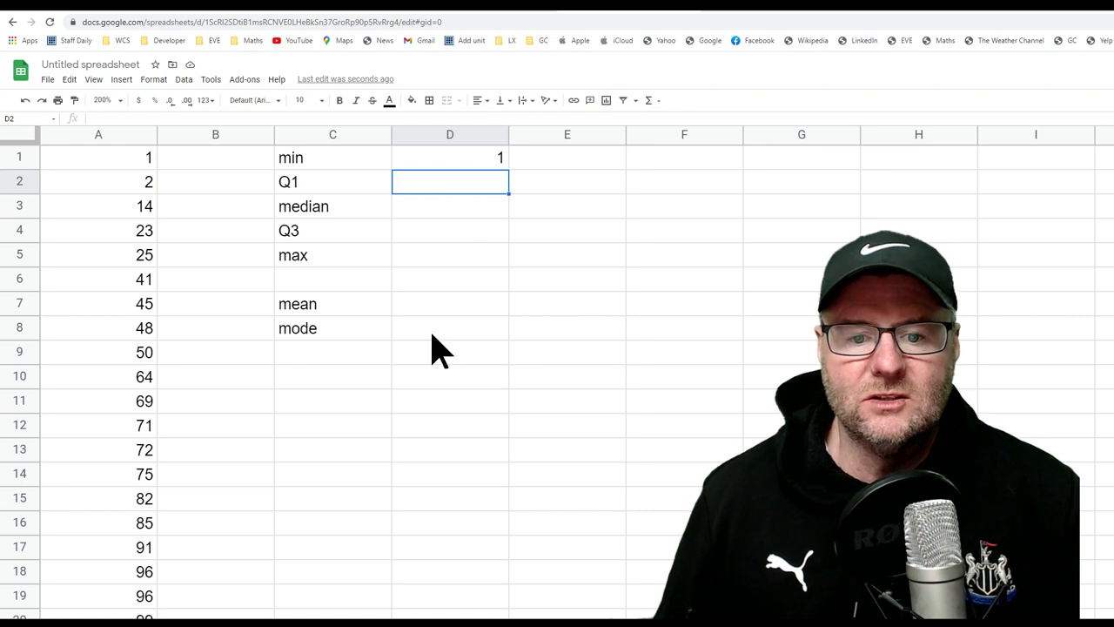
# - Enter the formula =MAX(A1:A20) in cell D5 to find the largest number in column A
pyautogui.click(436, 249)
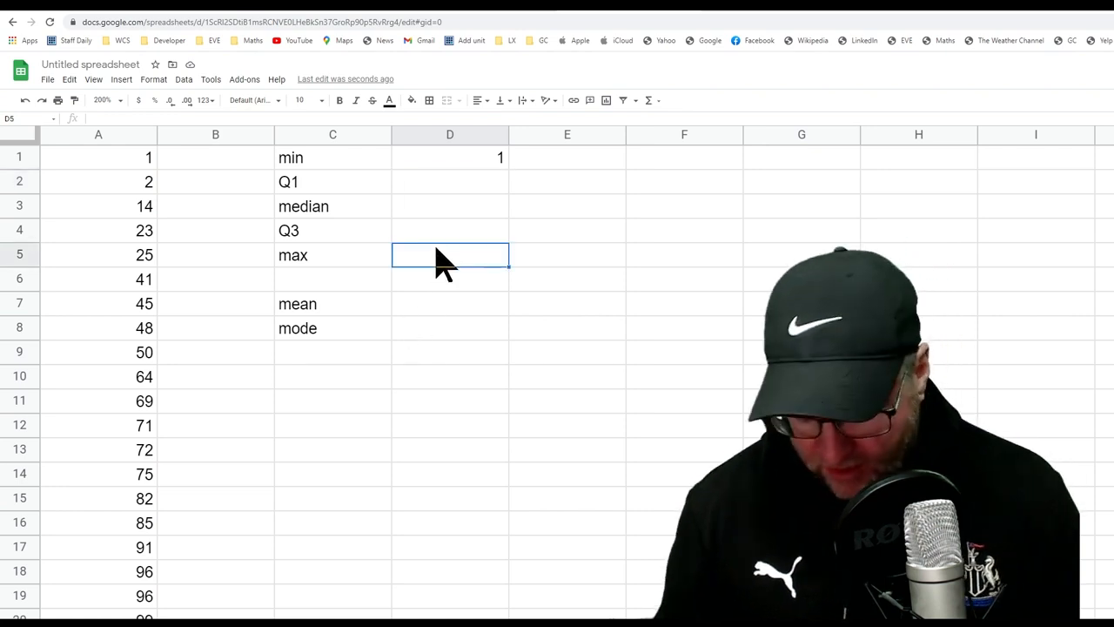
pyautogui.write('=max')
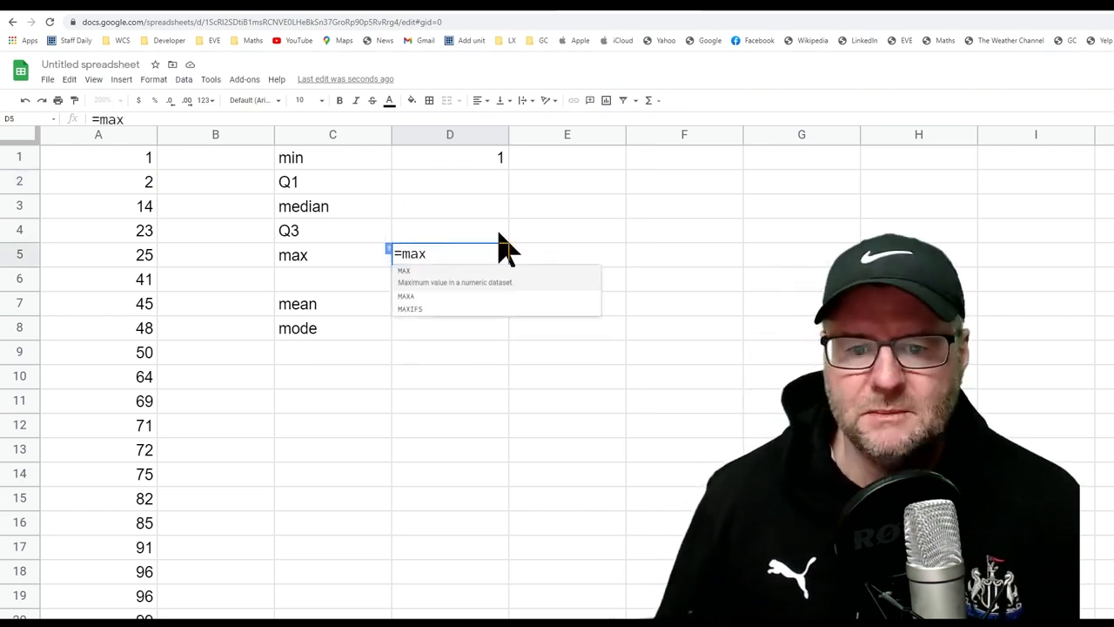
pyautogui.click(461, 279)
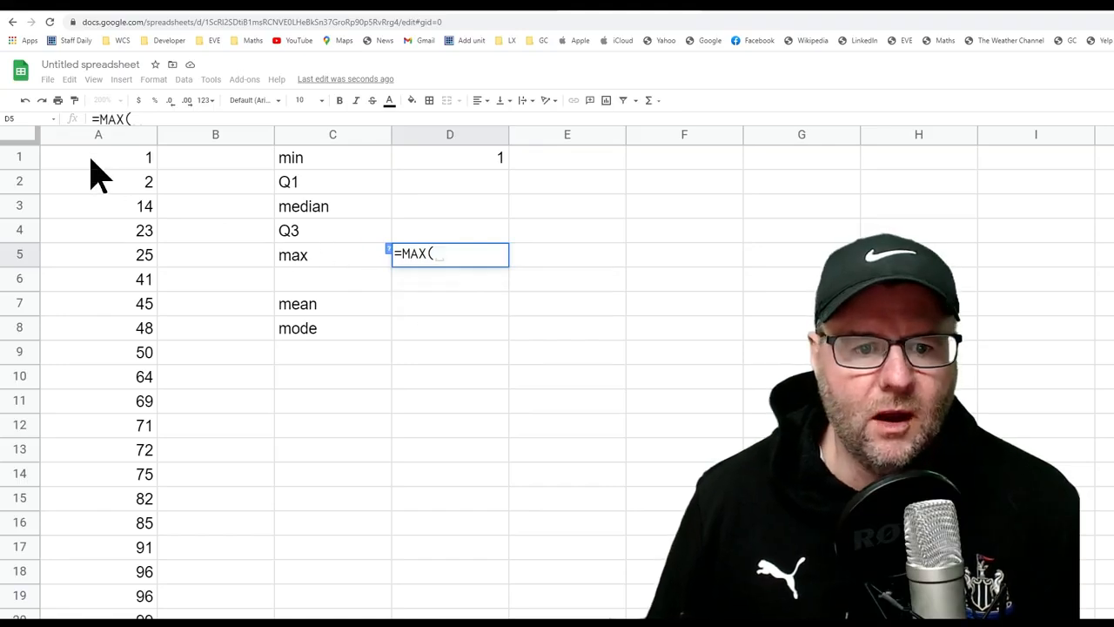
pyautogui.moveTo(92, 160); pyautogui.dragTo(113, 625)
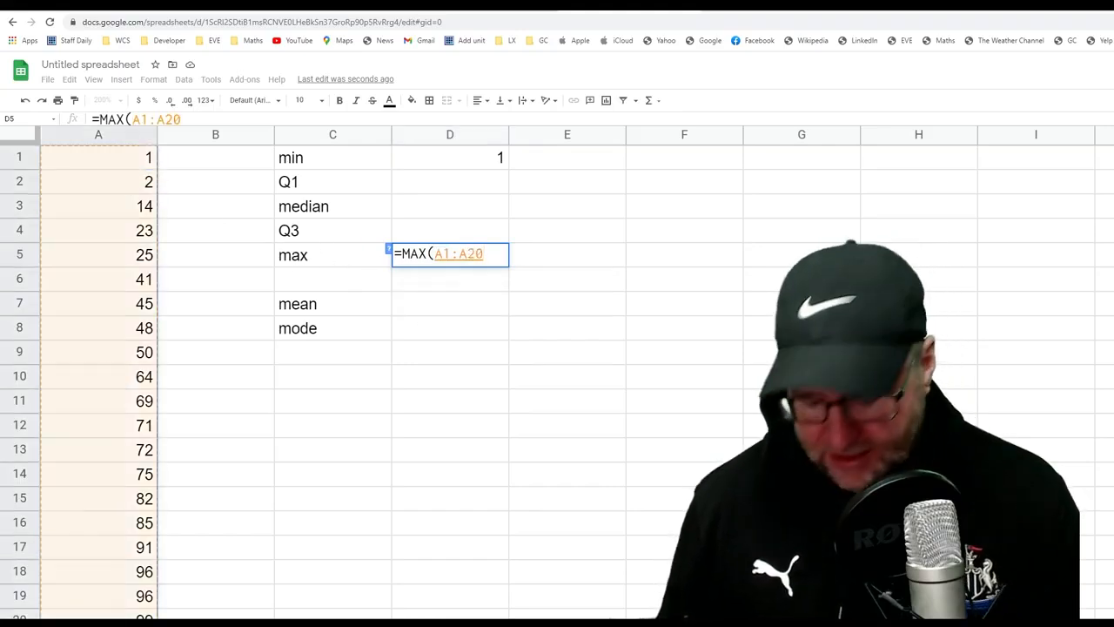
pyautogui.press('Return')
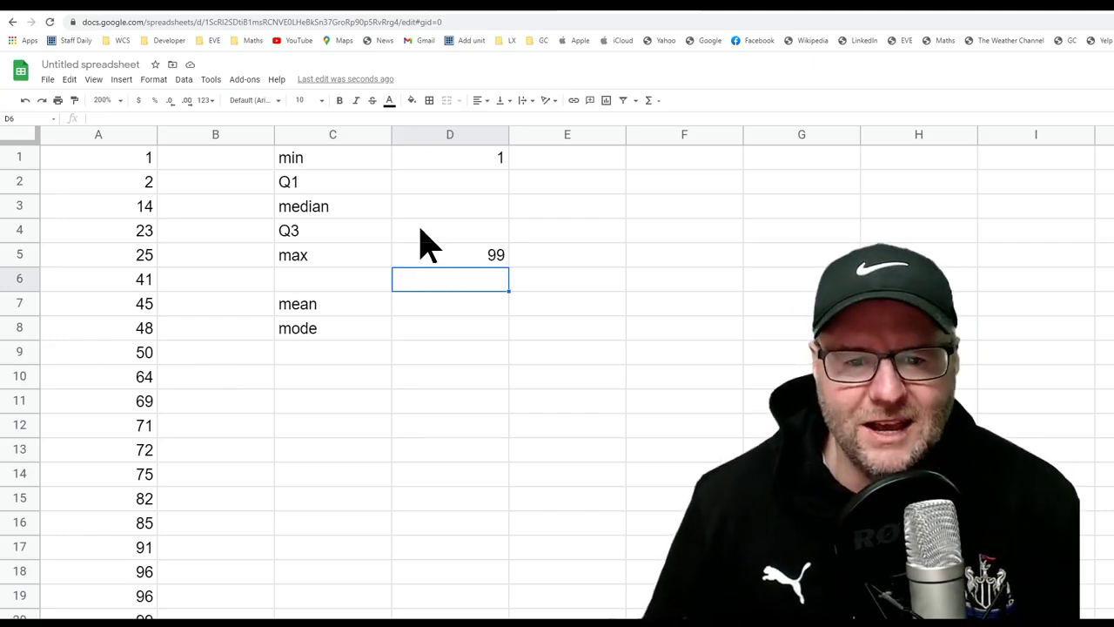
# - Highlight the lower ten numbers in A1:A10, and separately the upper ten in A11:A20, to examine the two halves around the median
pyautogui.click(433, 197)
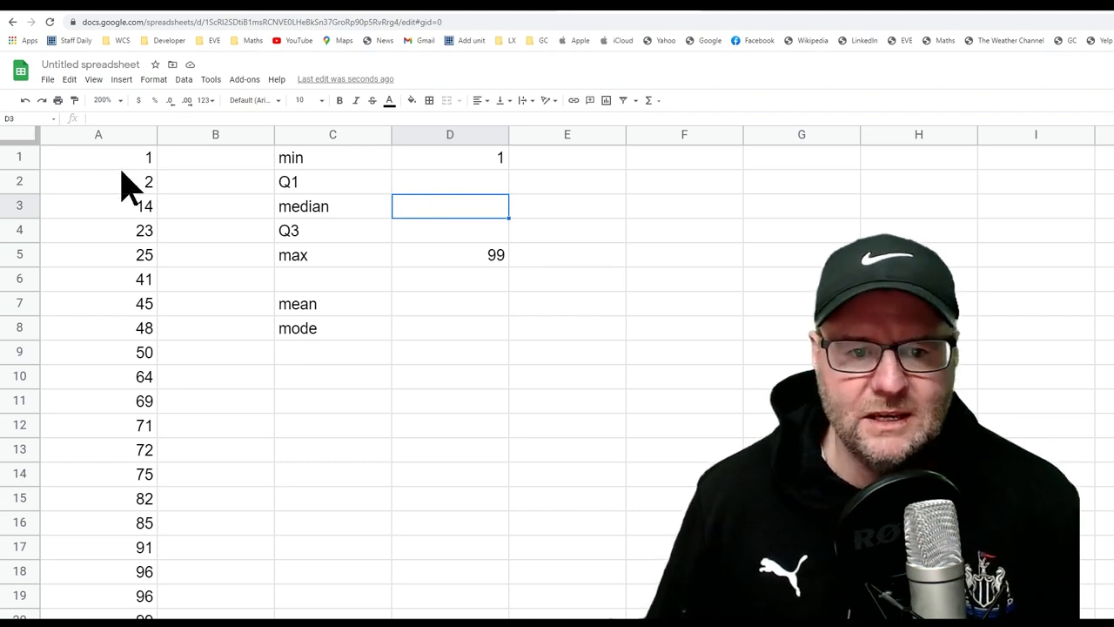
pyautogui.moveTo(107, 158); pyautogui.dragTo(114, 392)
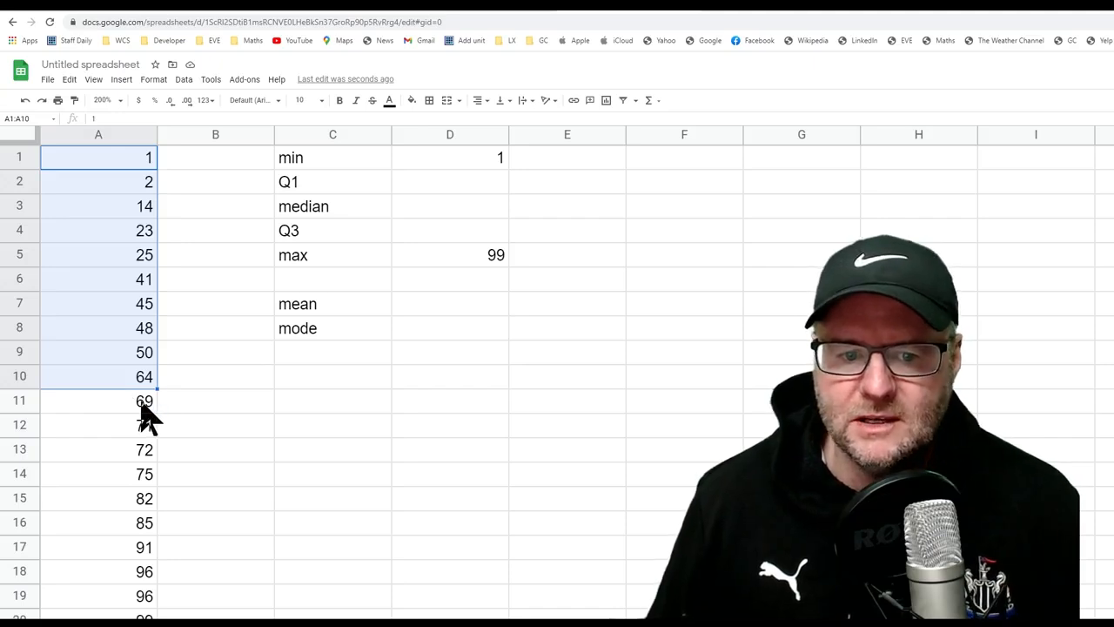
pyautogui.click(99, 414)
pyautogui.moveTo(98, 414); pyautogui.dragTo(108, 615)
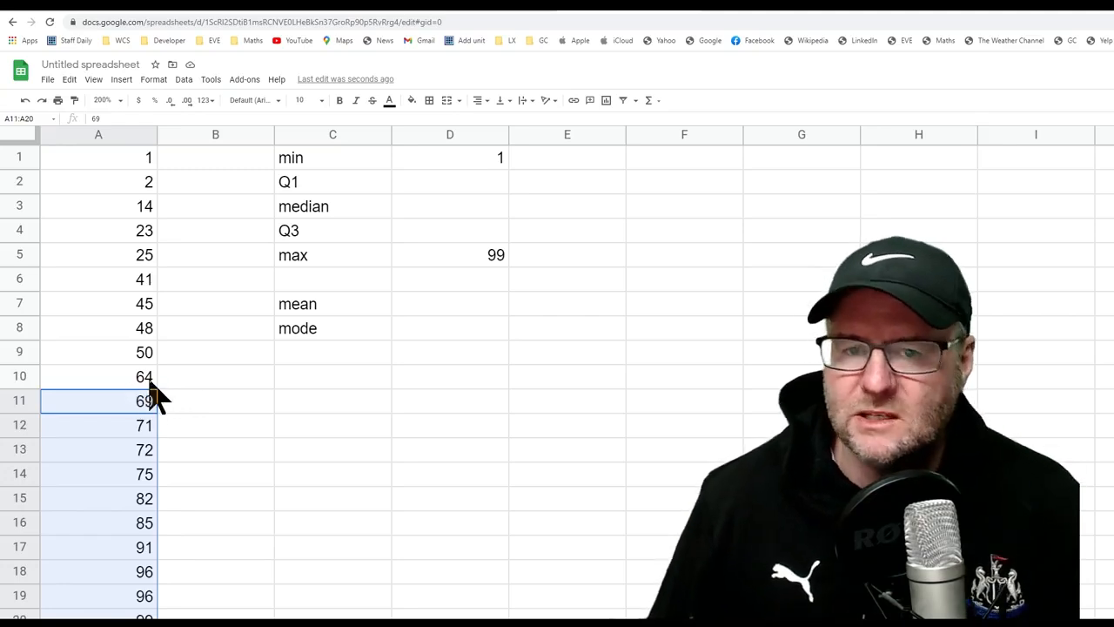
pyautogui.click(370, 335)
# - Enter the formula =MEDIAN(A1:A20) in cell D3 beside the median label and check it
pyautogui.click(442, 209)
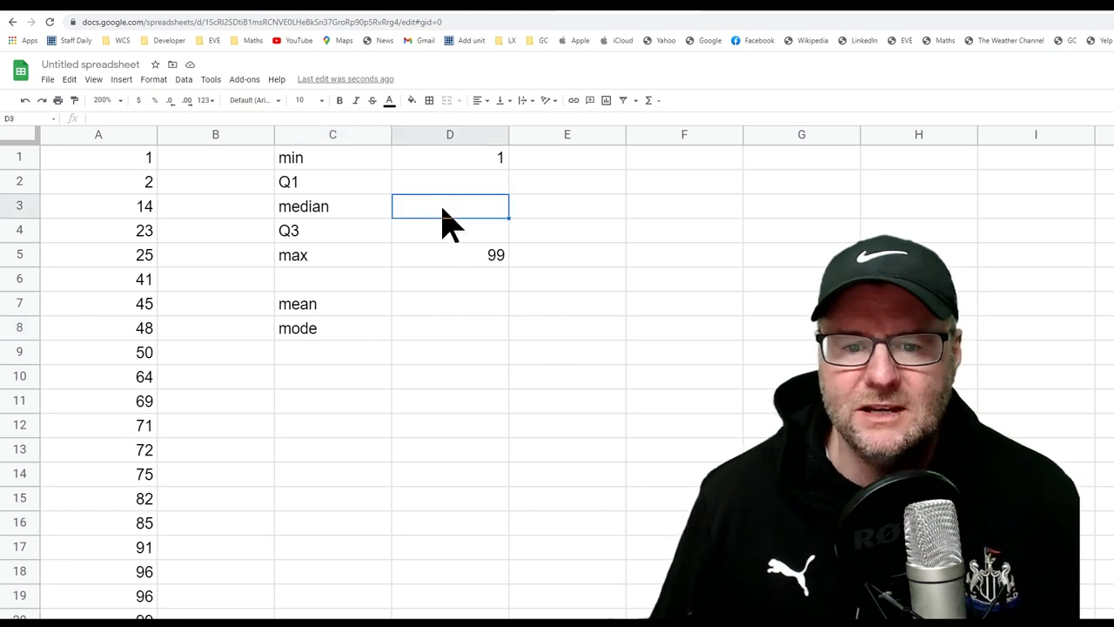
pyautogui.write('=med')
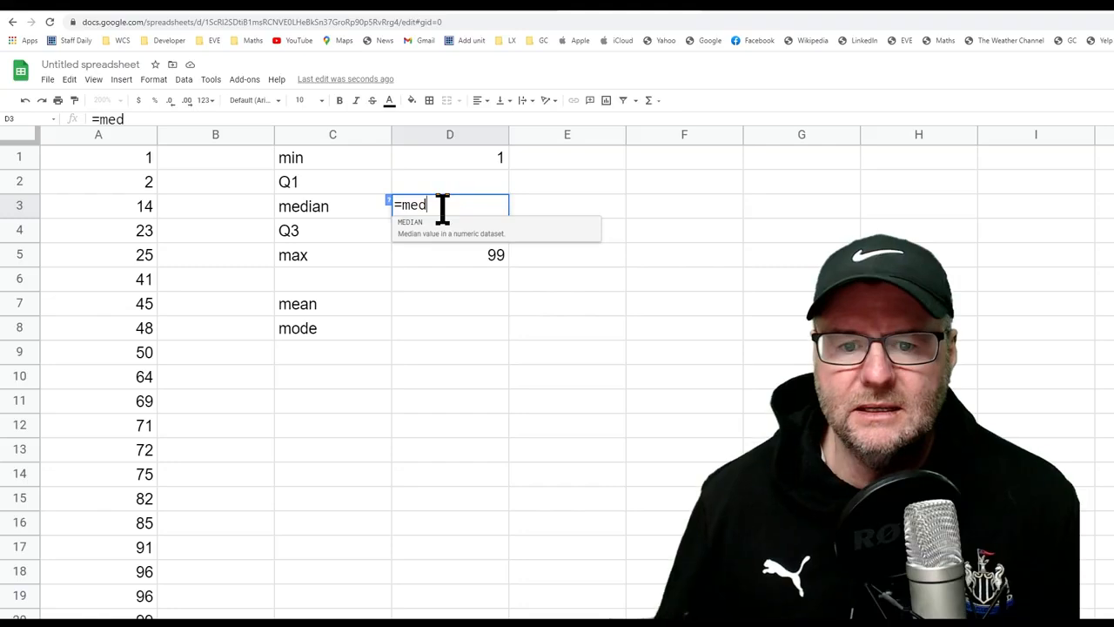
pyautogui.click(427, 234)
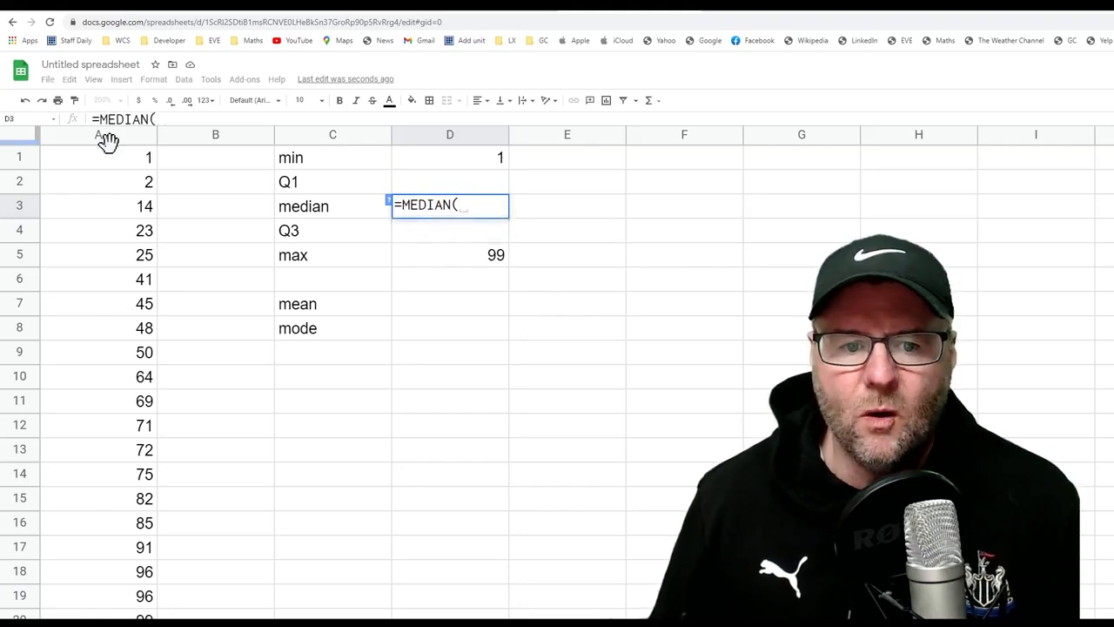
pyautogui.moveTo(114, 160); pyautogui.dragTo(113, 616)
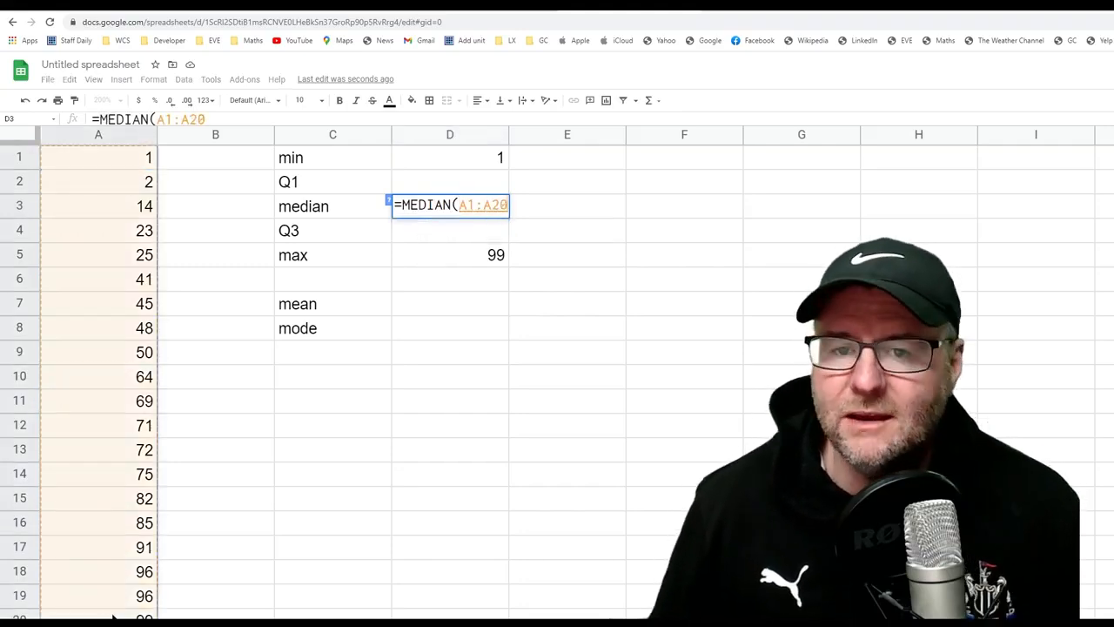
pyautogui.press('Return')
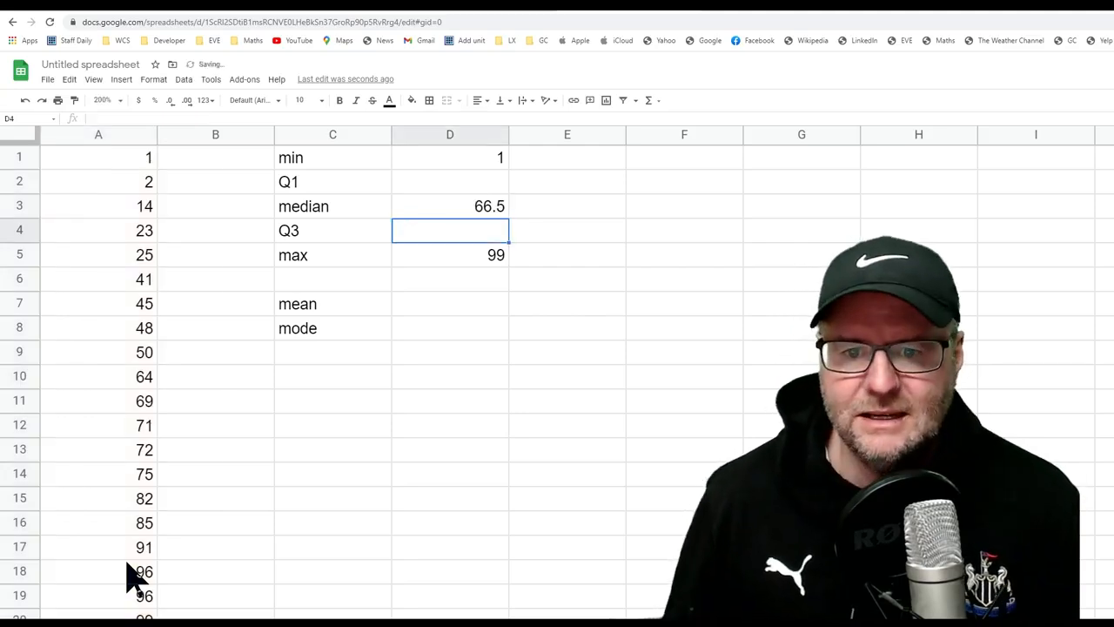
pyautogui.click(462, 206)
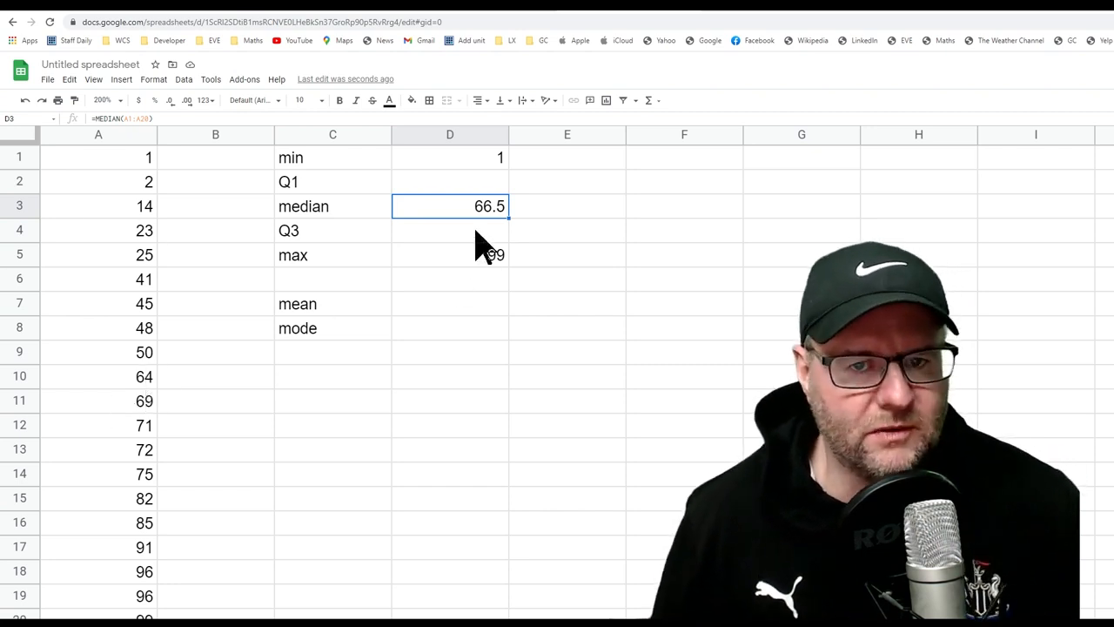
# - Try the formula =QUARTILE(A1:A20,1) in cell D2 to calculate Q1
pyautogui.click(460, 183)
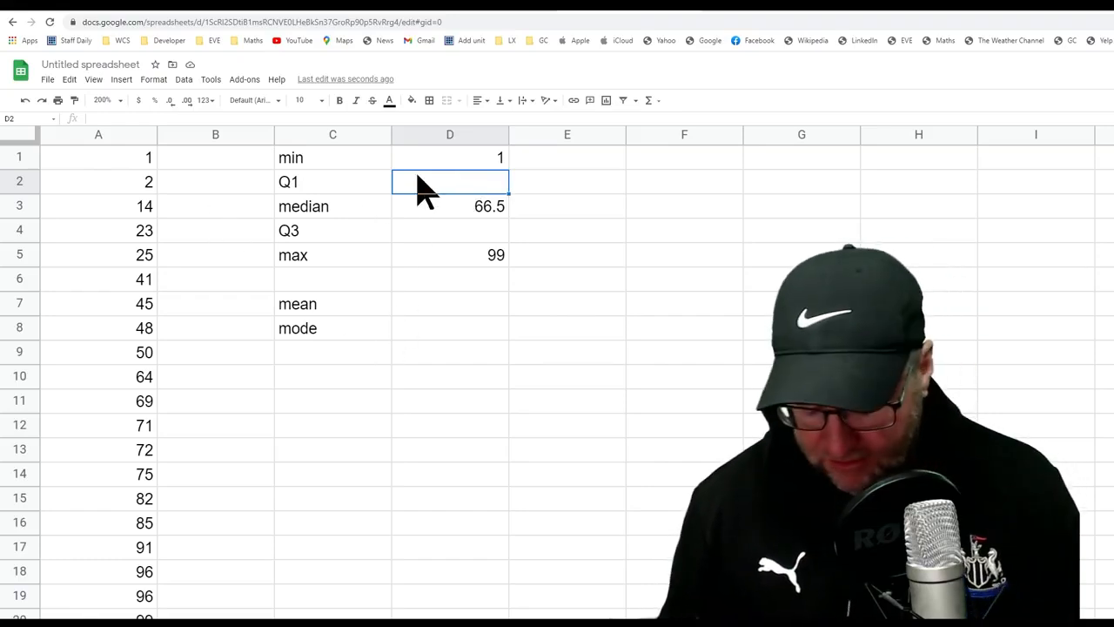
pyautogui.write('=q')
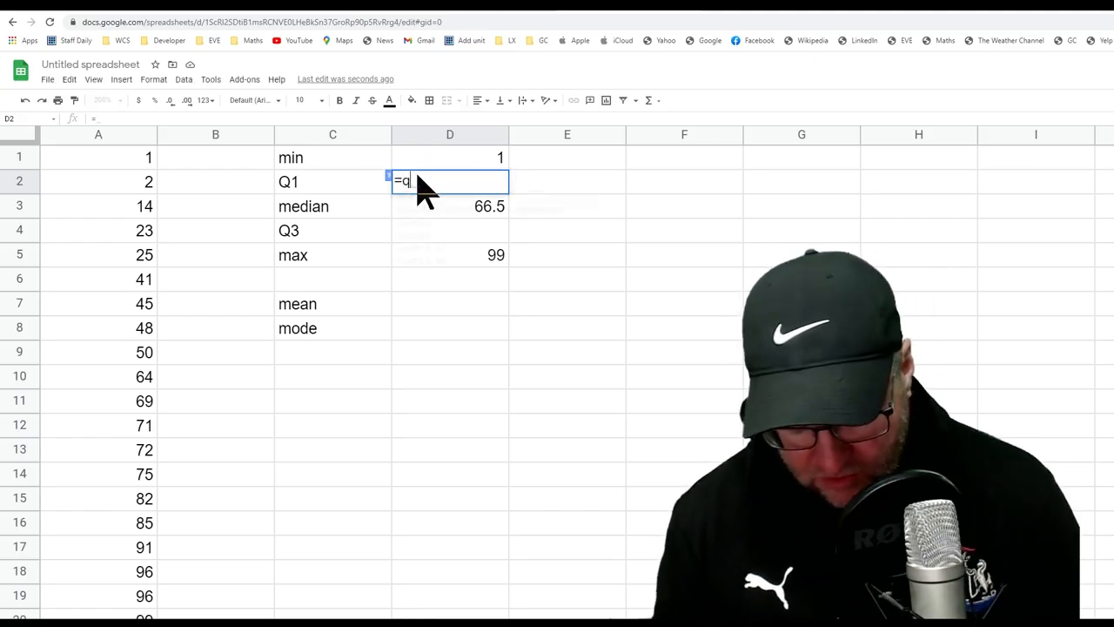
pyautogui.write('ua')
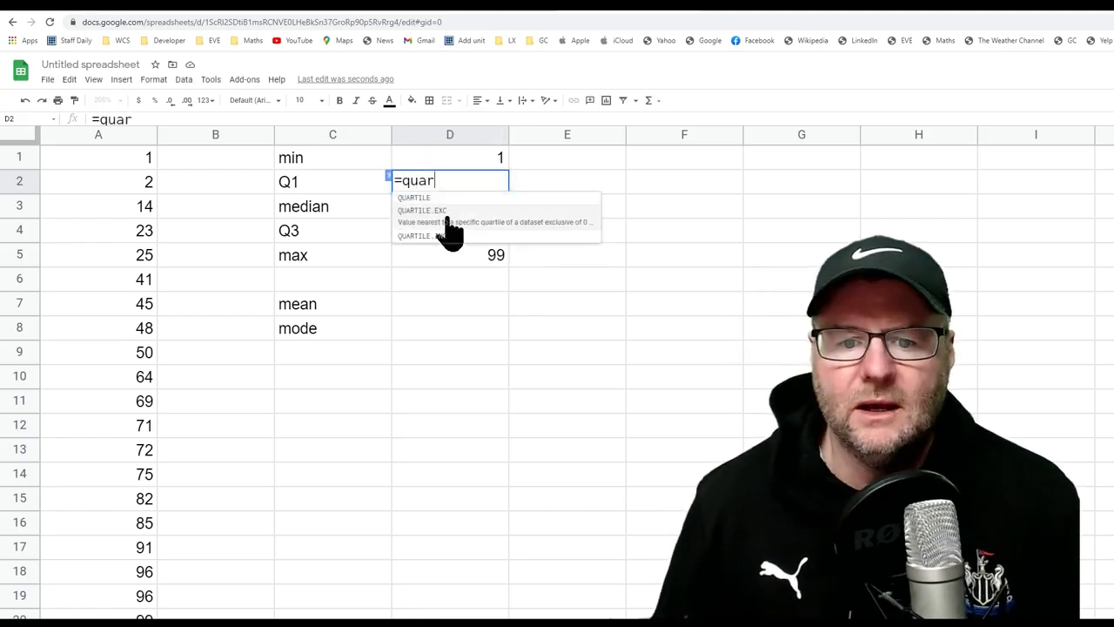
pyautogui.write('r')
pyautogui.click(432, 201)
pyautogui.moveTo(139, 158); pyautogui.dragTo(117, 618)
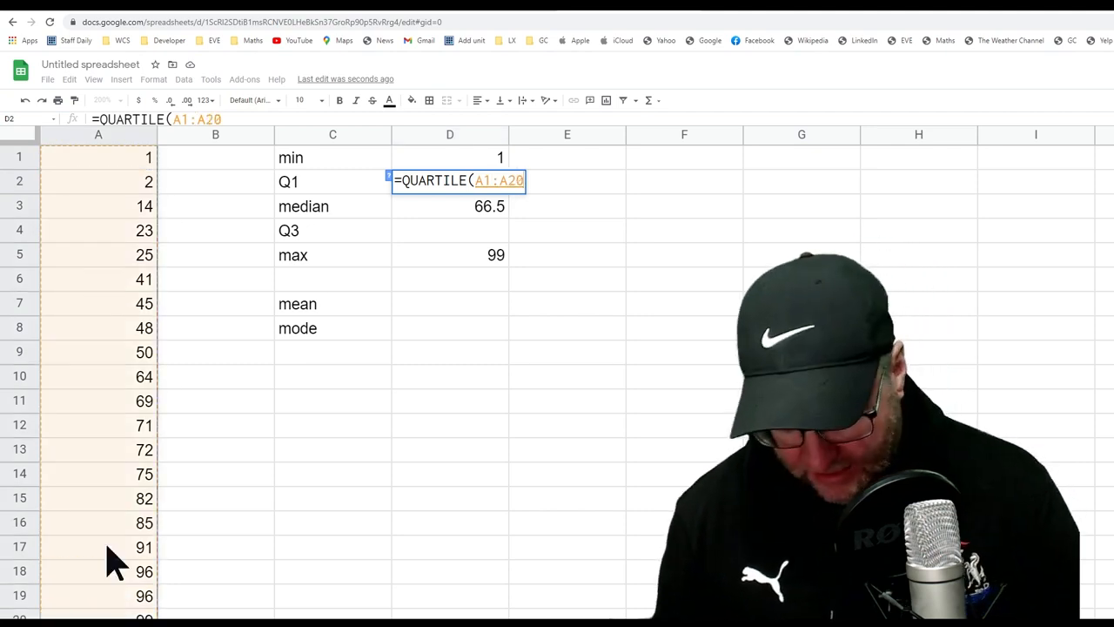
pyautogui.write(',1)')
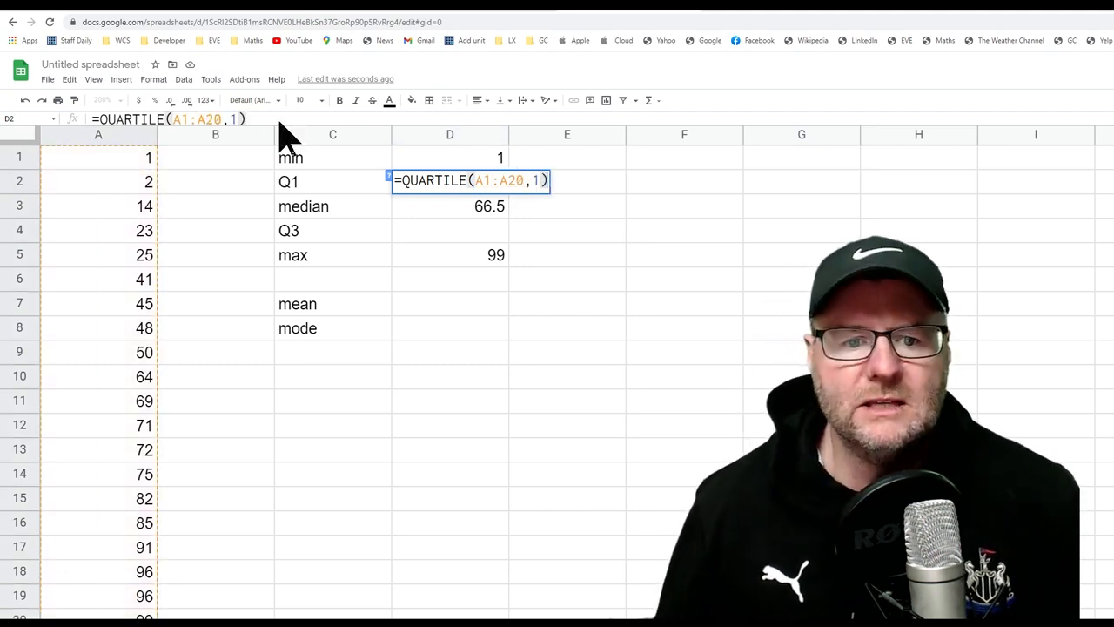
pyautogui.tripleClick(249, 118)
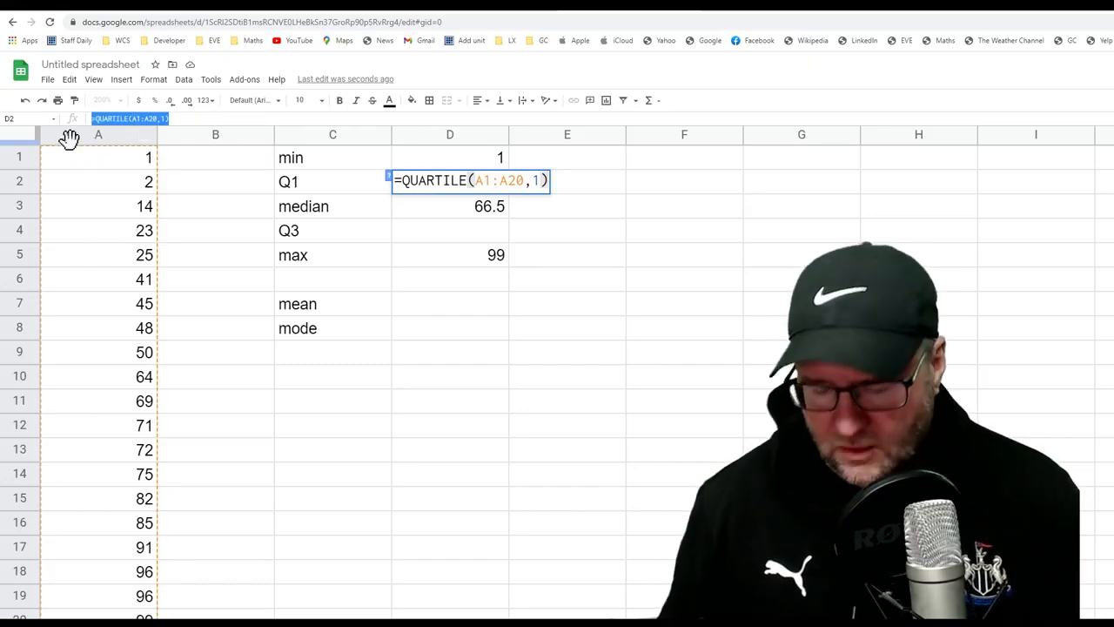
pyautogui.press('Return')
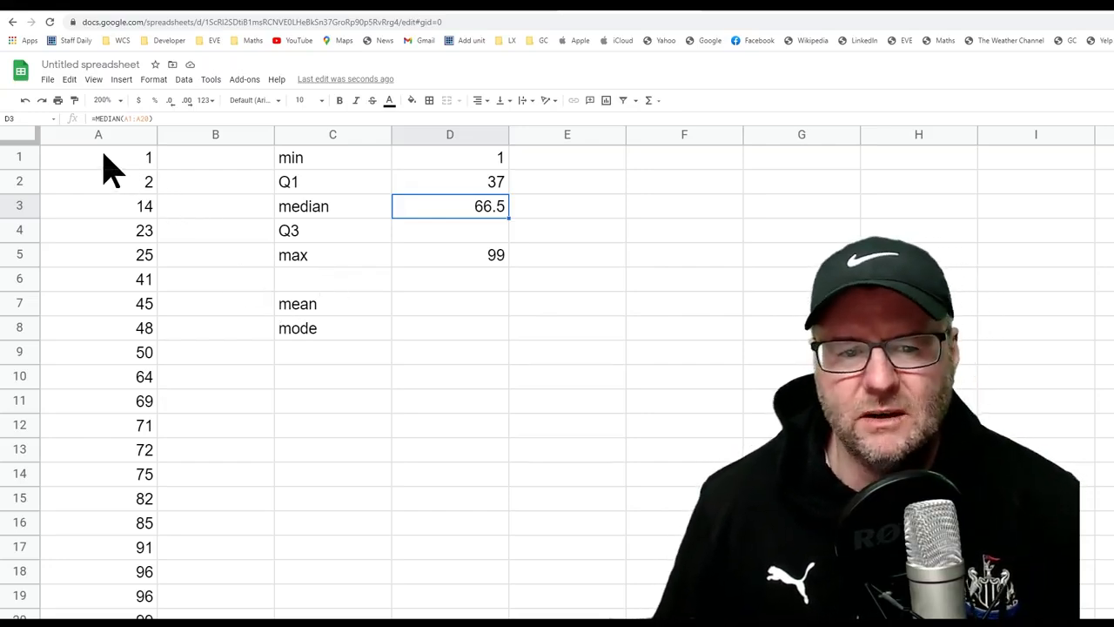
# - Compare the Q1 result with the numbers in A1:A5 and delete the QUARTILE formula from cell D2
pyautogui.moveTo(105, 157); pyautogui.dragTo(111, 253)
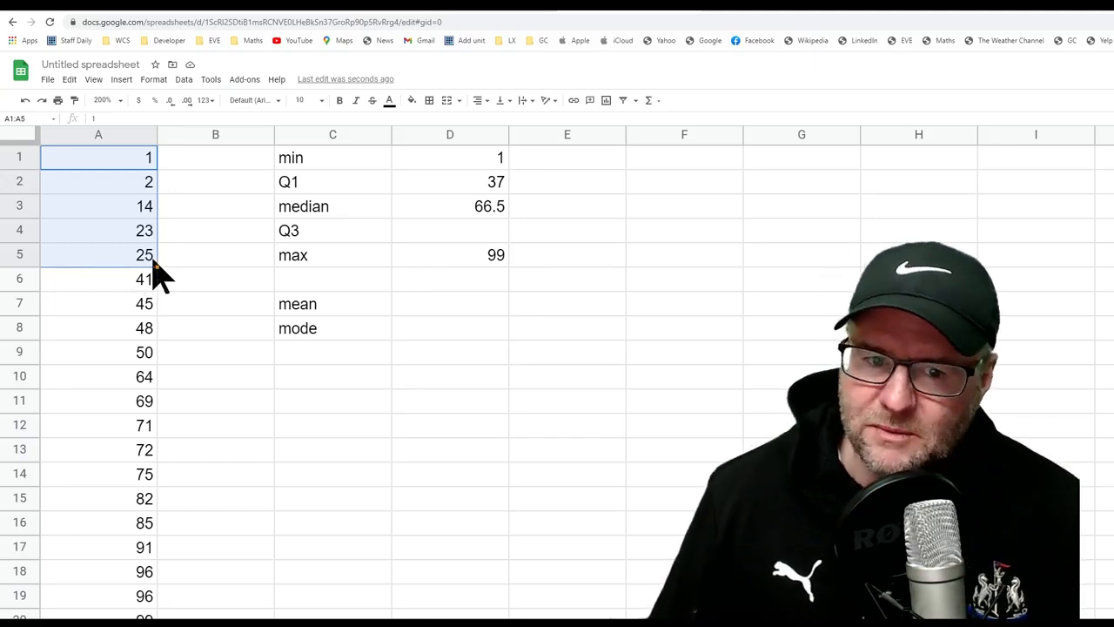
pyautogui.click(459, 187)
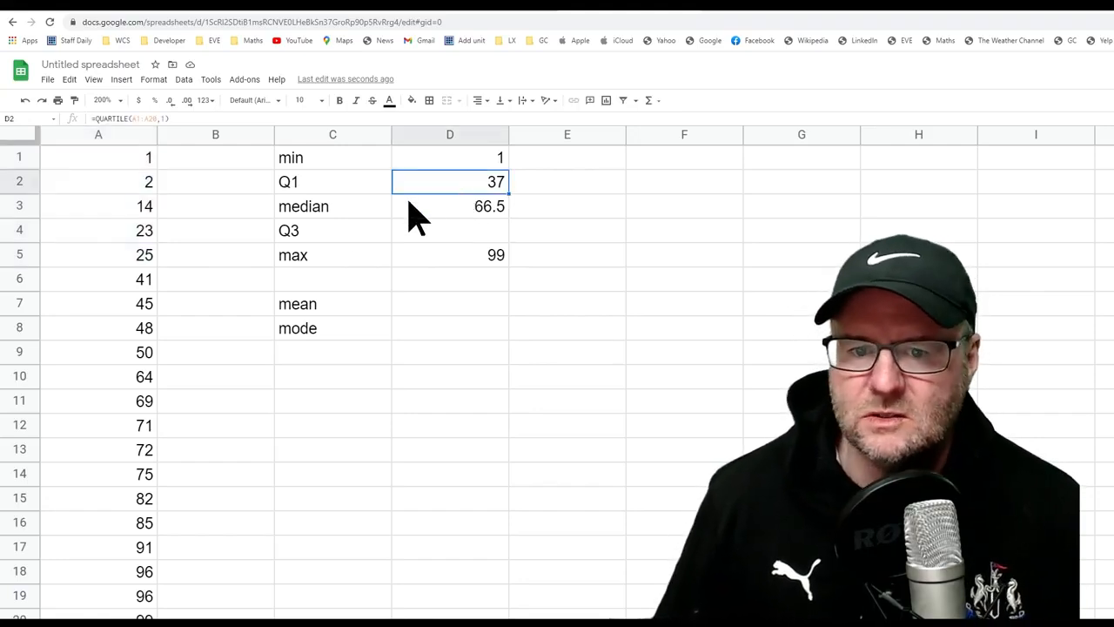
pyautogui.press('Delete')
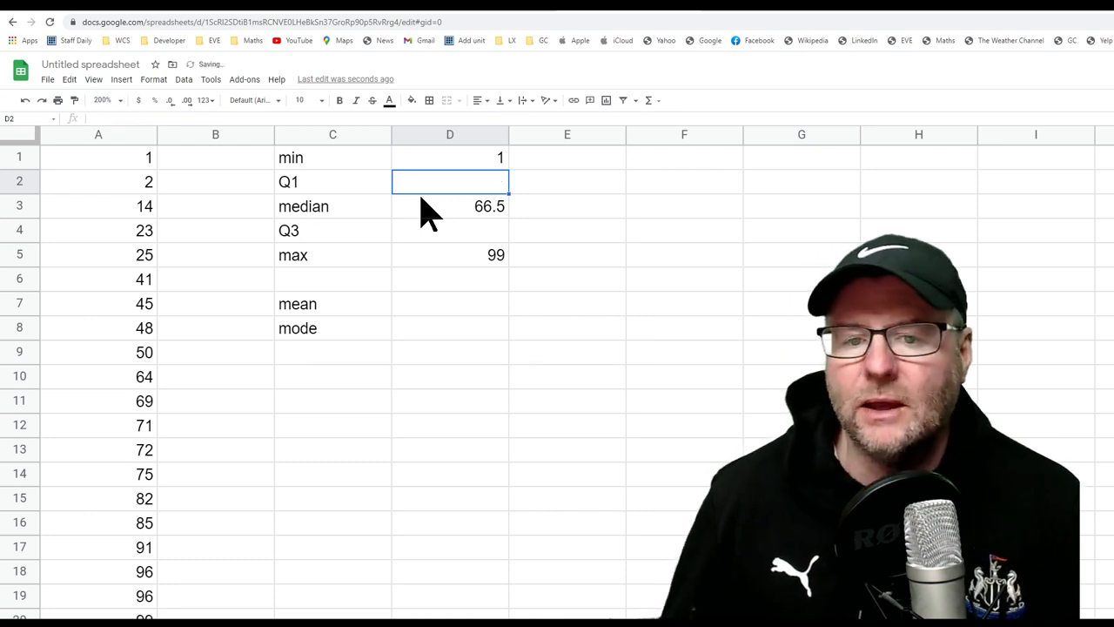
pyautogui.click(461, 247)
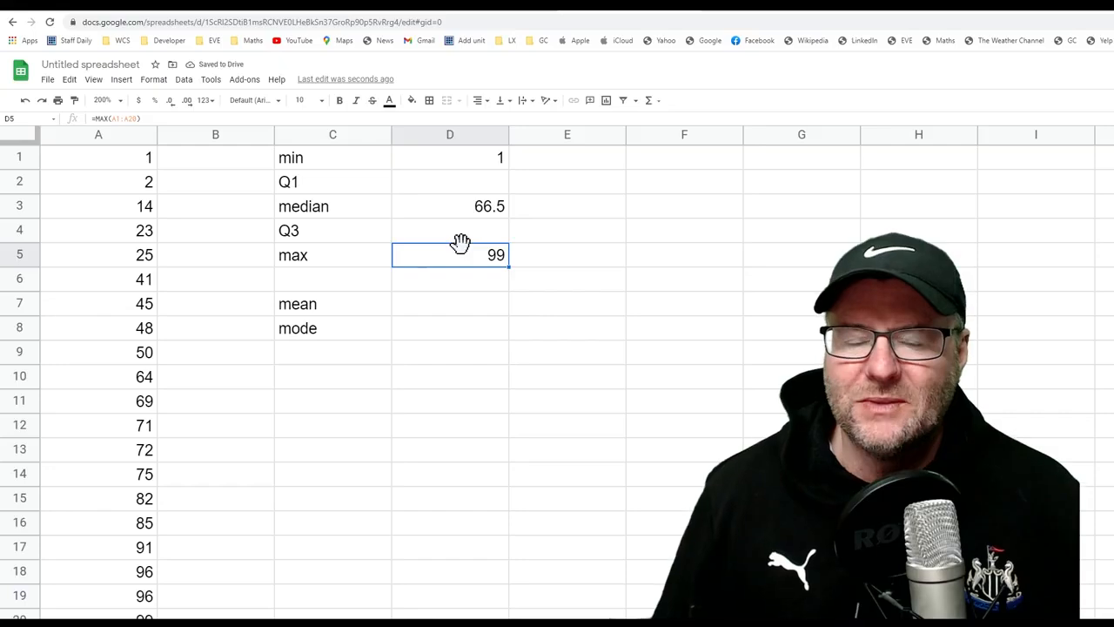
# - Calculate Q1 in cell D2 with =MEDIAN(A1:A10) and check it against the middle pair of numbers in A5:A6
pyautogui.click(457, 183)
pyautogui.write('=medd')
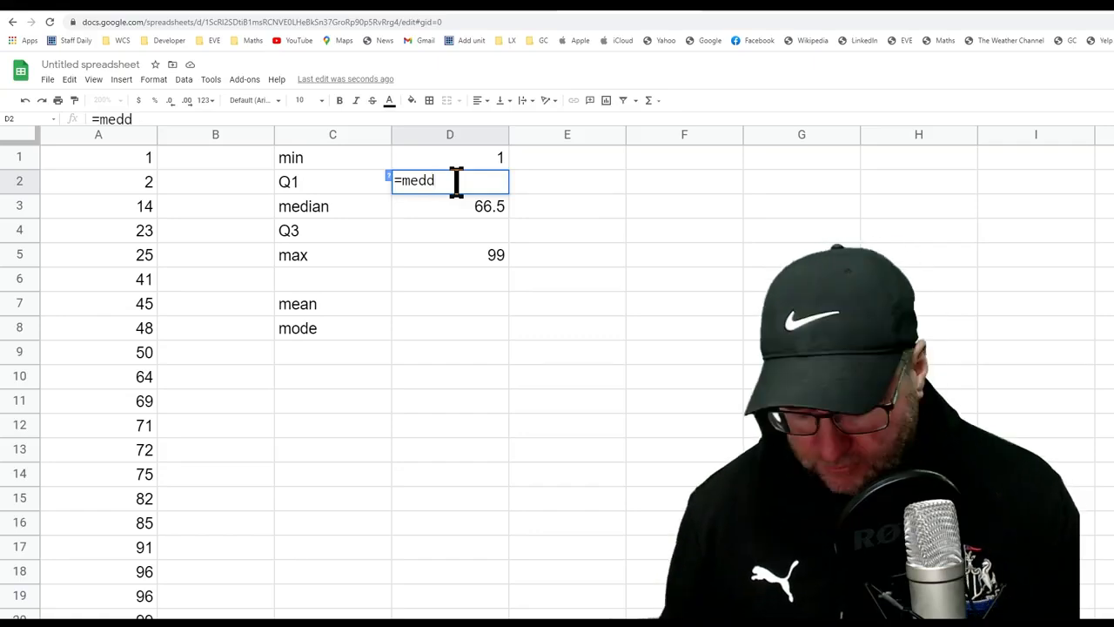
pyautogui.press('BackSpace')
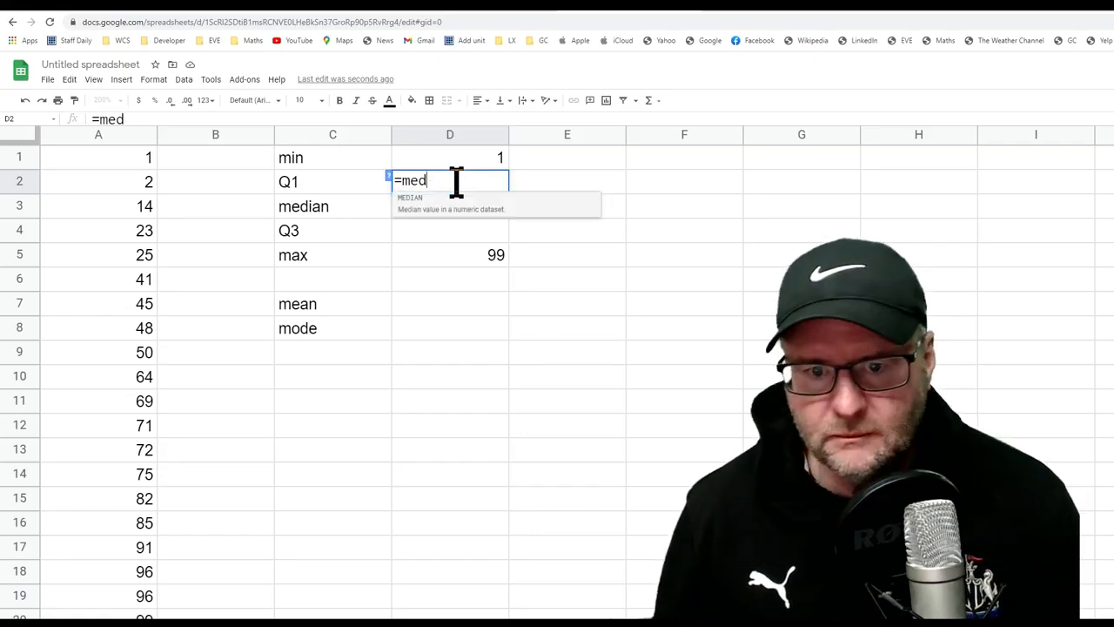
pyautogui.click(408, 205)
pyautogui.moveTo(104, 148); pyautogui.dragTo(98, 378)
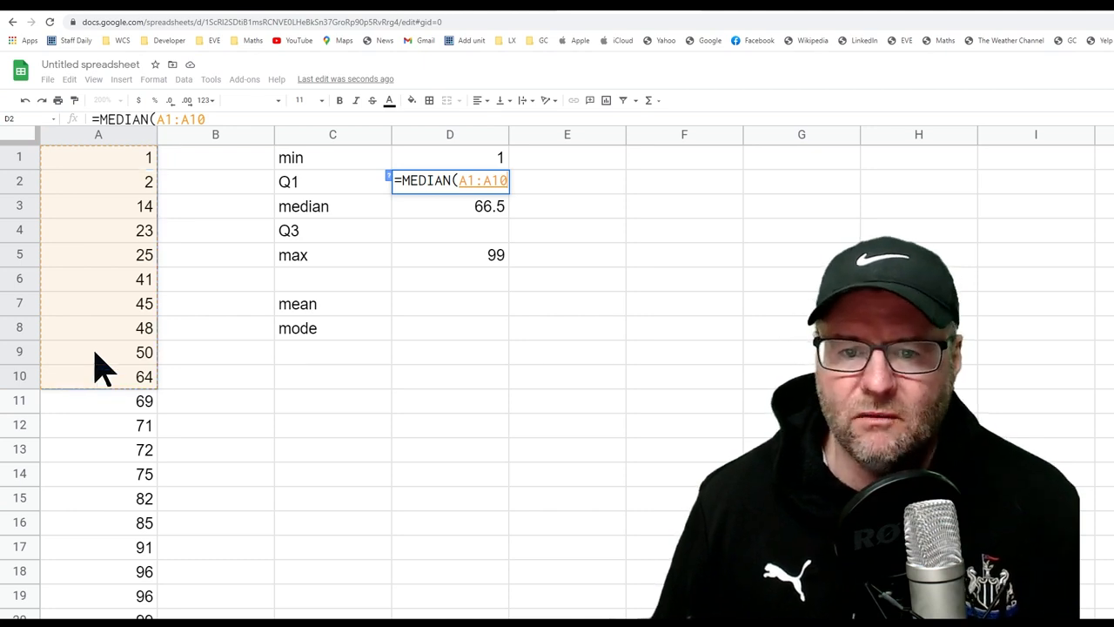
pyautogui.press('Return')
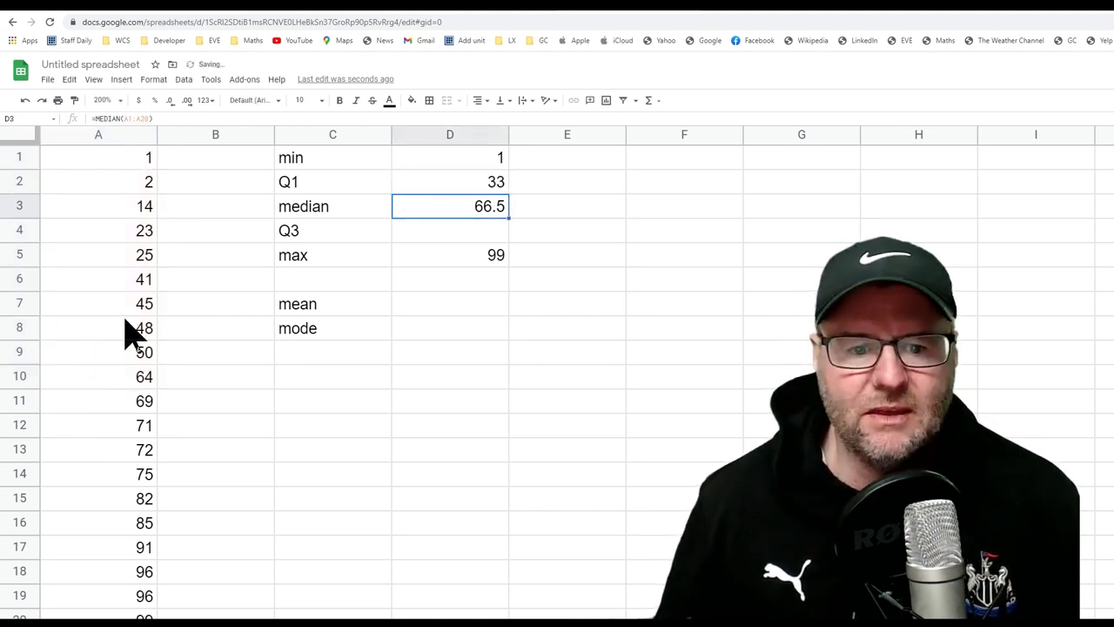
pyautogui.moveTo(125, 255); pyautogui.dragTo(125, 272)
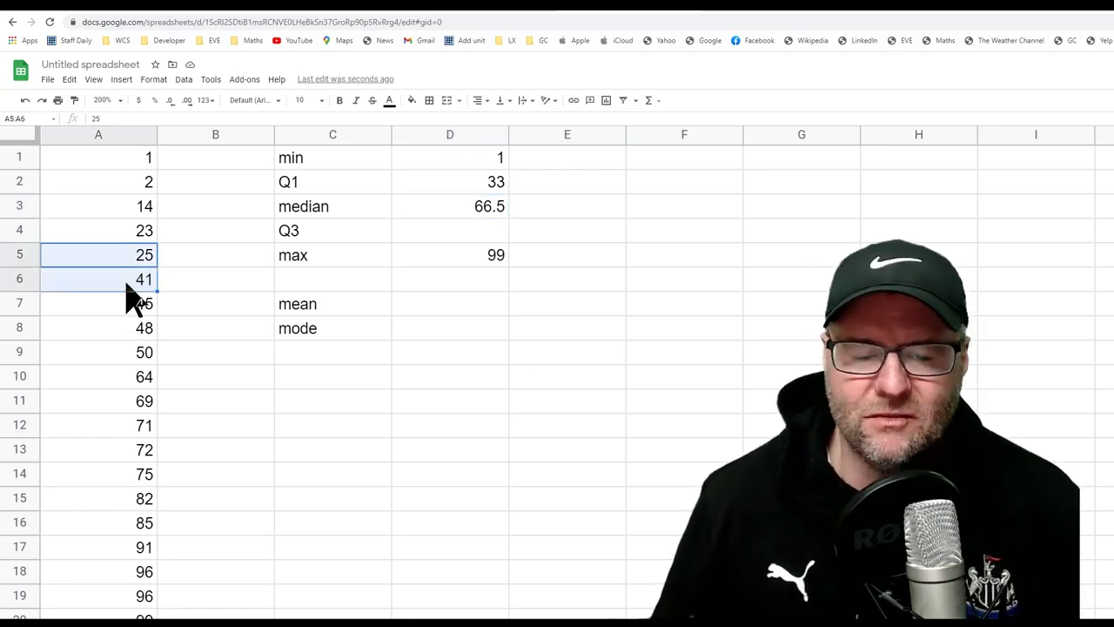
# - Calculate Q3 in cell D4 as the median of the upper half of the numbers with =MEDIAN(A11:A20)
pyautogui.click(458, 233)
pyautogui.write('=medi')
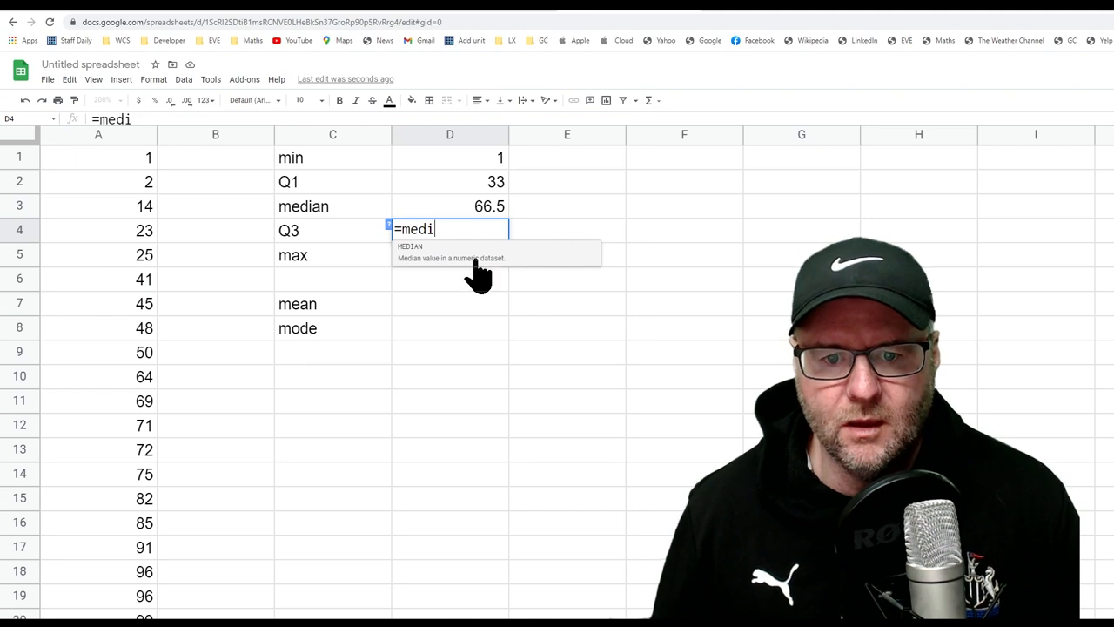
pyautogui.click(465, 256)
pyautogui.moveTo(85, 406); pyautogui.dragTo(99, 620)
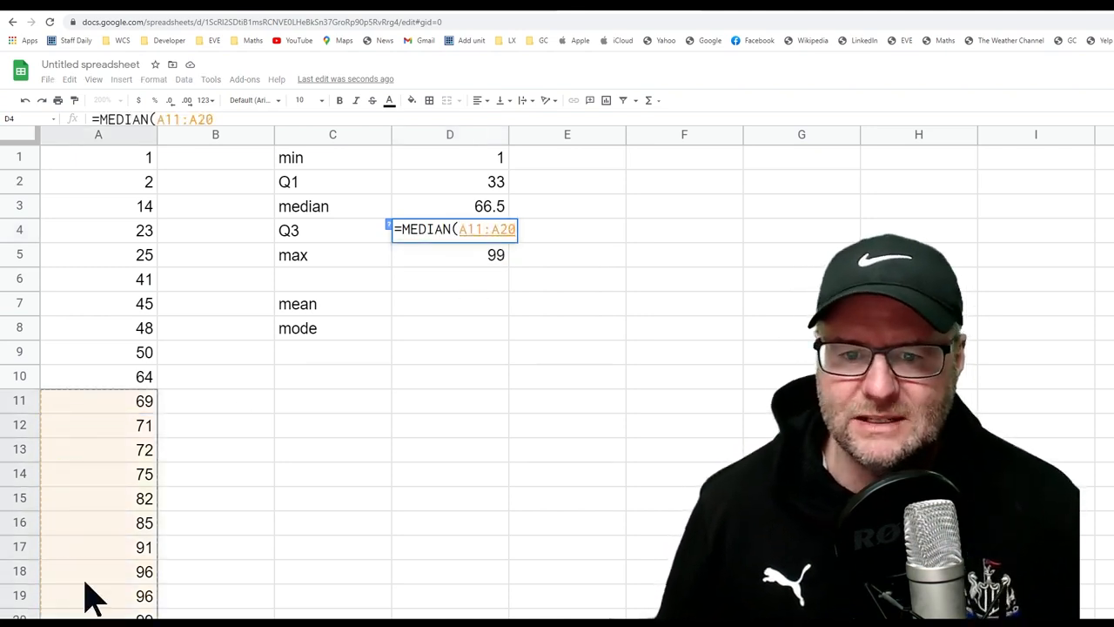
pyautogui.press('Return')
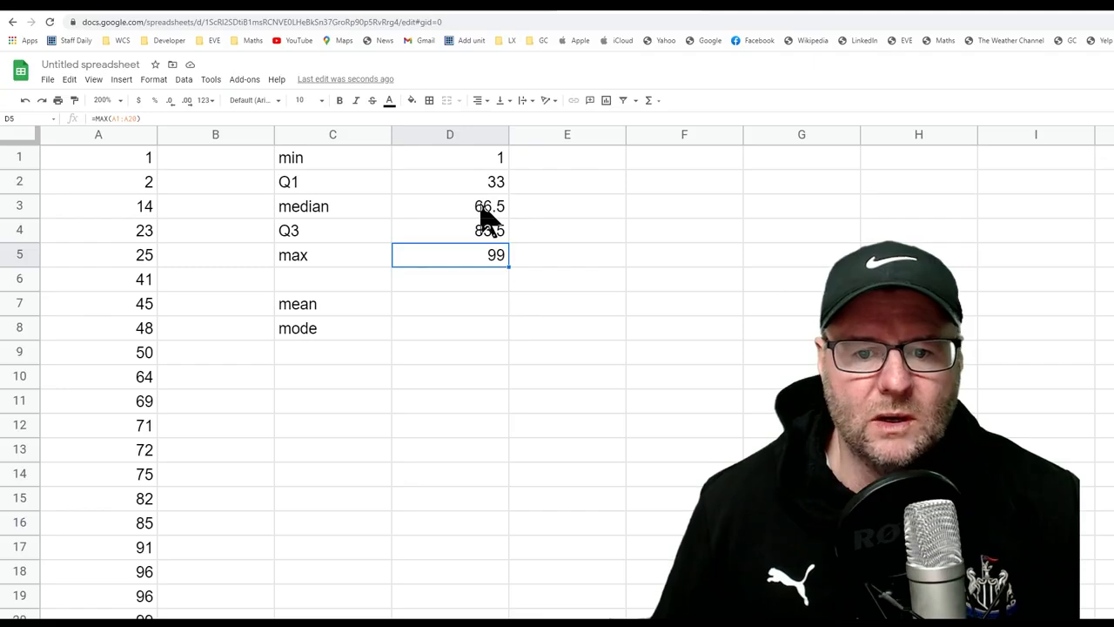
# - Calculate the mean of all 20 numbers in cell D7 with the formula =AVERAGE(A1:A20)
pyautogui.click(483, 290)
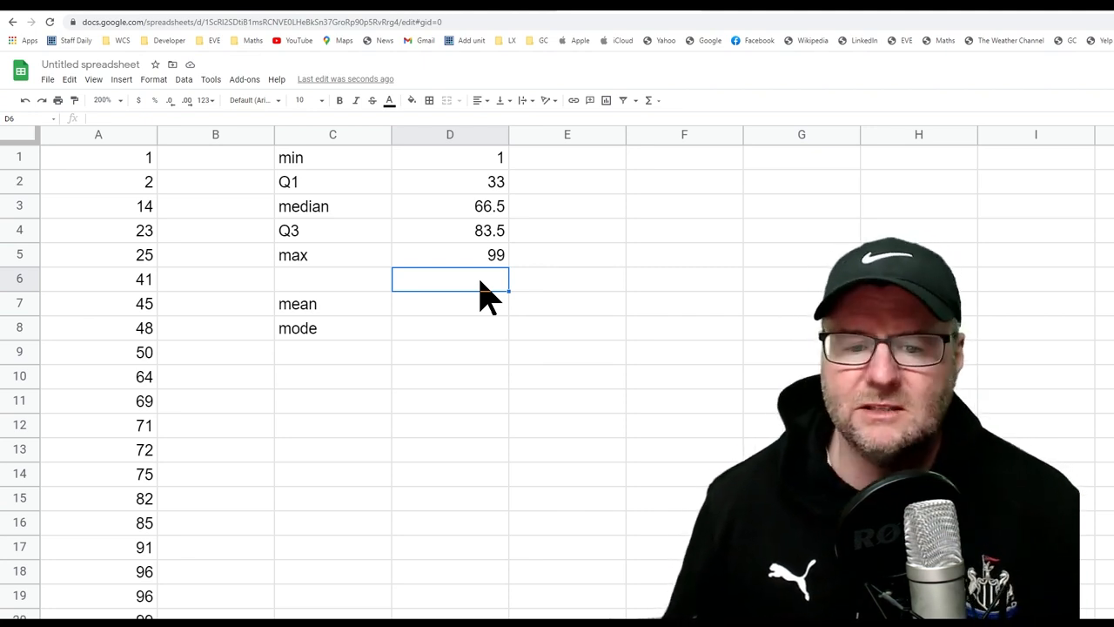
pyautogui.click(486, 315)
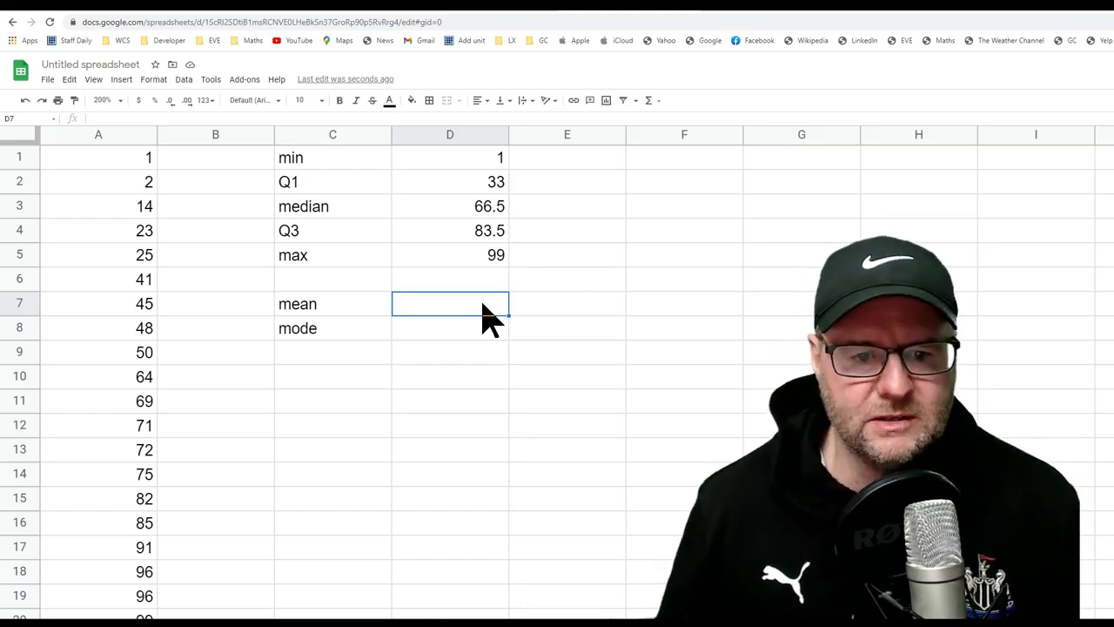
pyautogui.write('=ave')
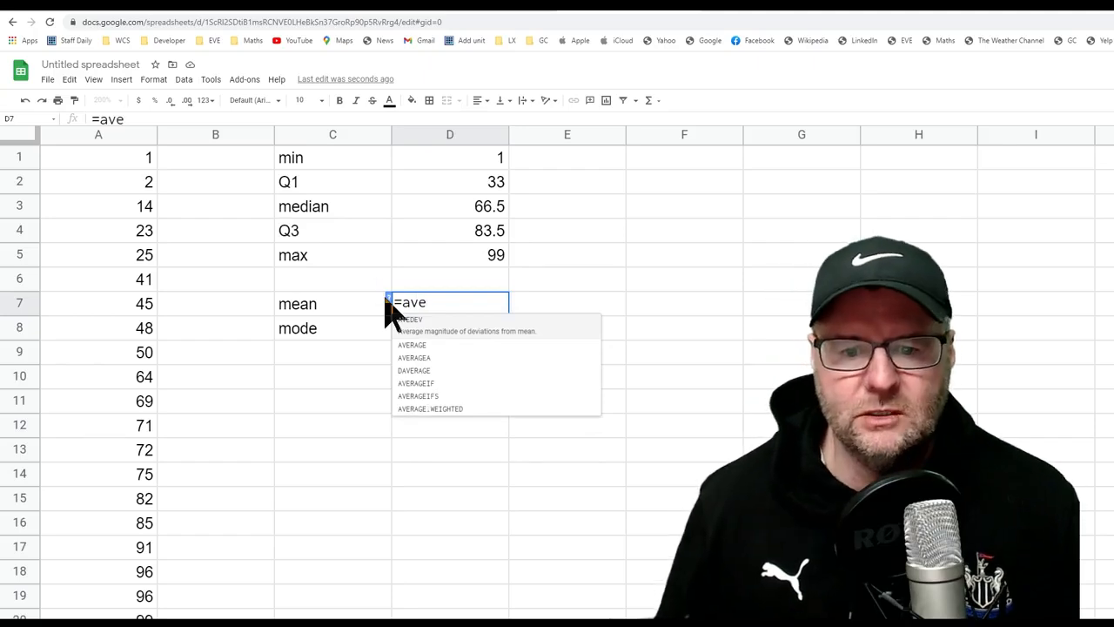
pyautogui.click(418, 338)
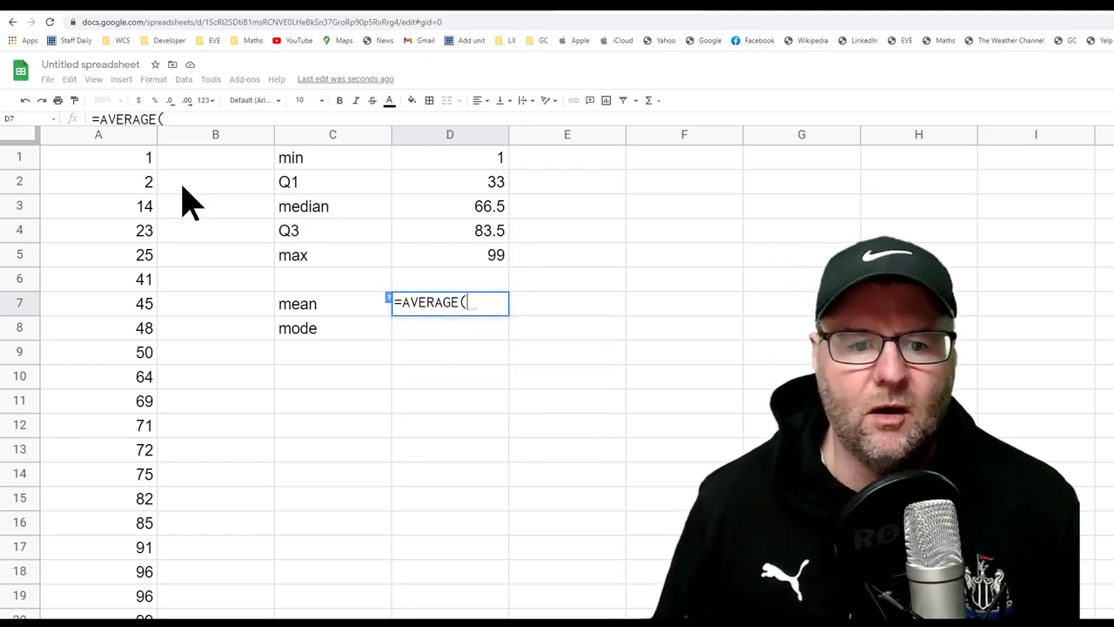
pyautogui.moveTo(144, 158); pyautogui.dragTo(113, 620)
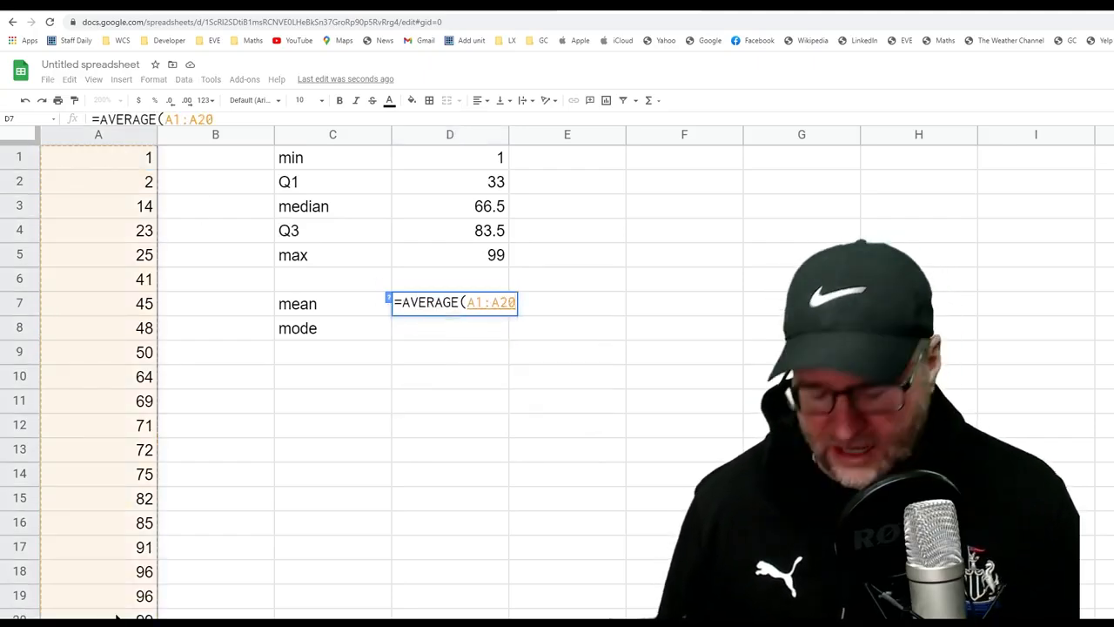
pyautogui.press('Return')
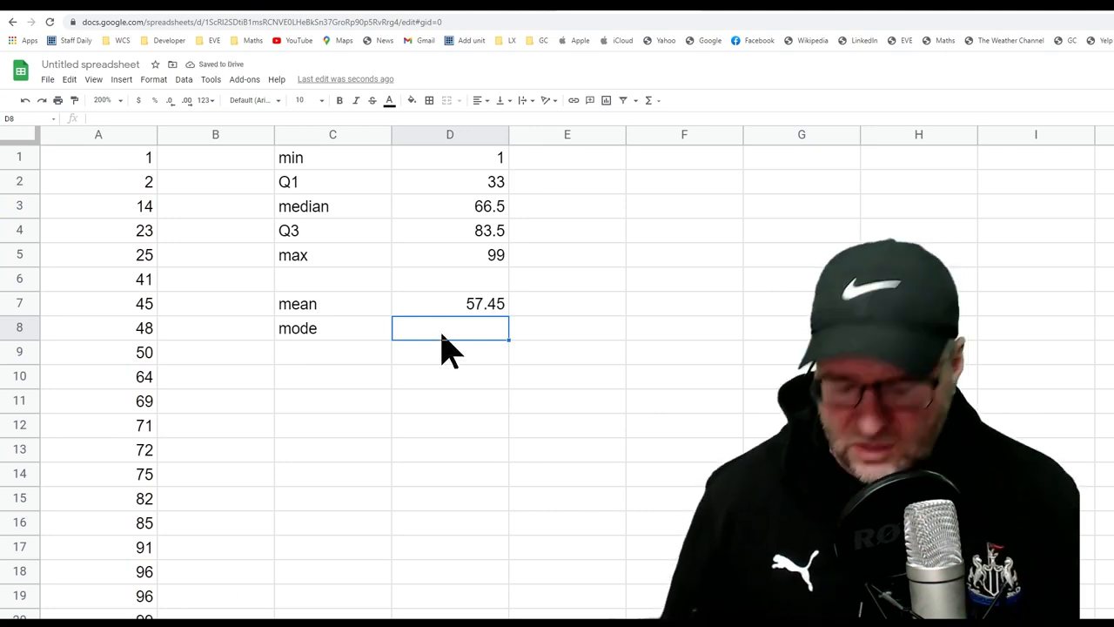
# - Calculate the mode of the numbers in cell D8 with the formula =MODE(A1:A20)
pyautogui.write('=')
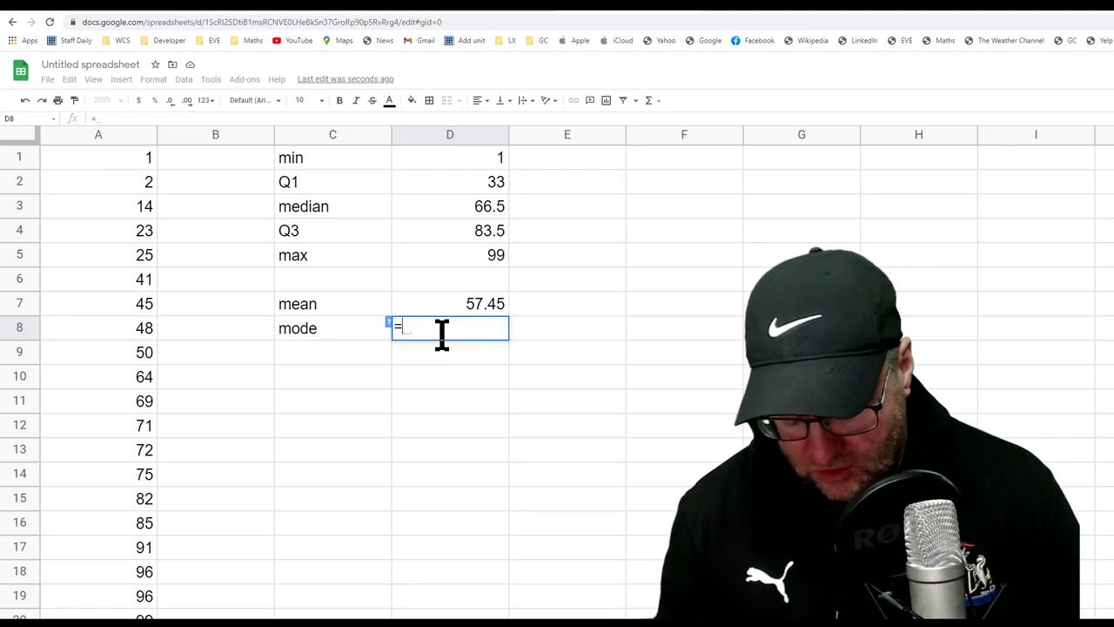
pyautogui.write('mode')
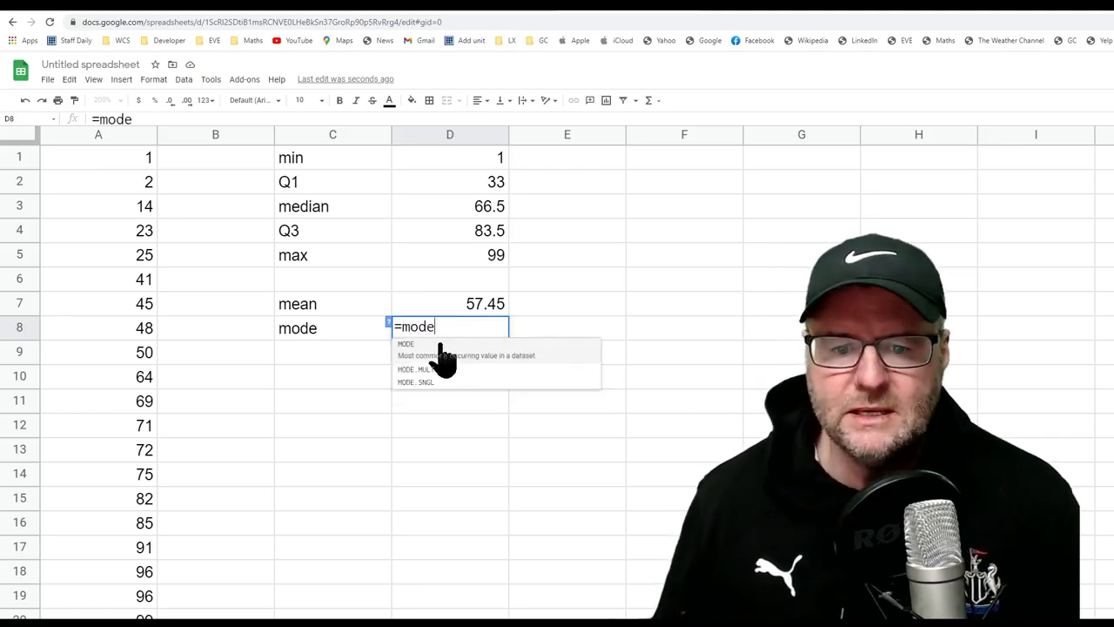
pyautogui.click(430, 350)
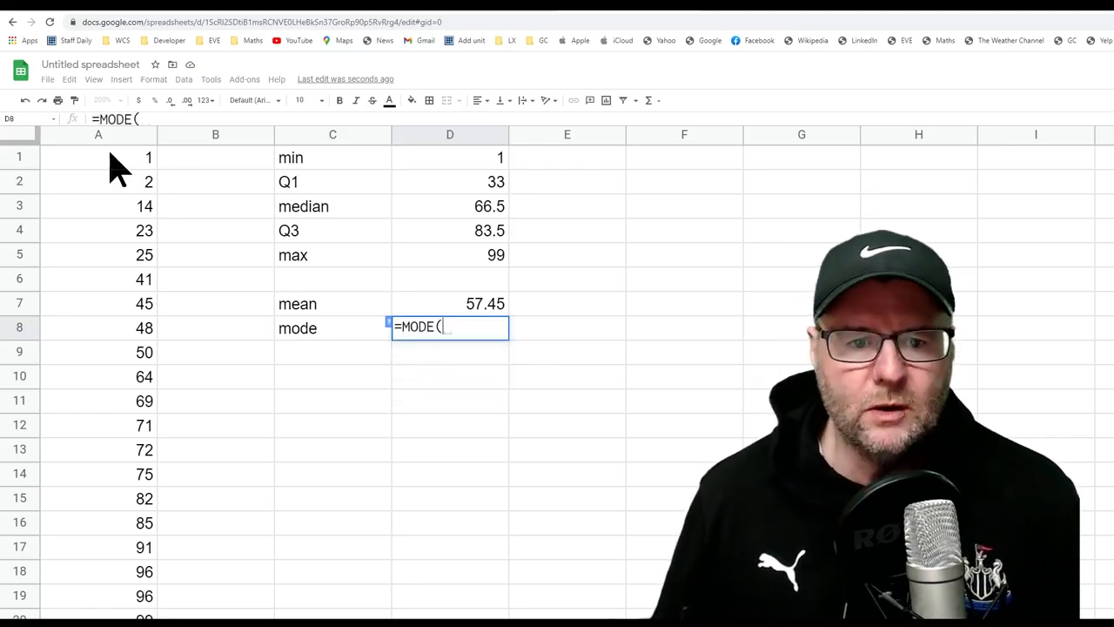
pyautogui.moveTo(117, 160); pyautogui.dragTo(129, 616)
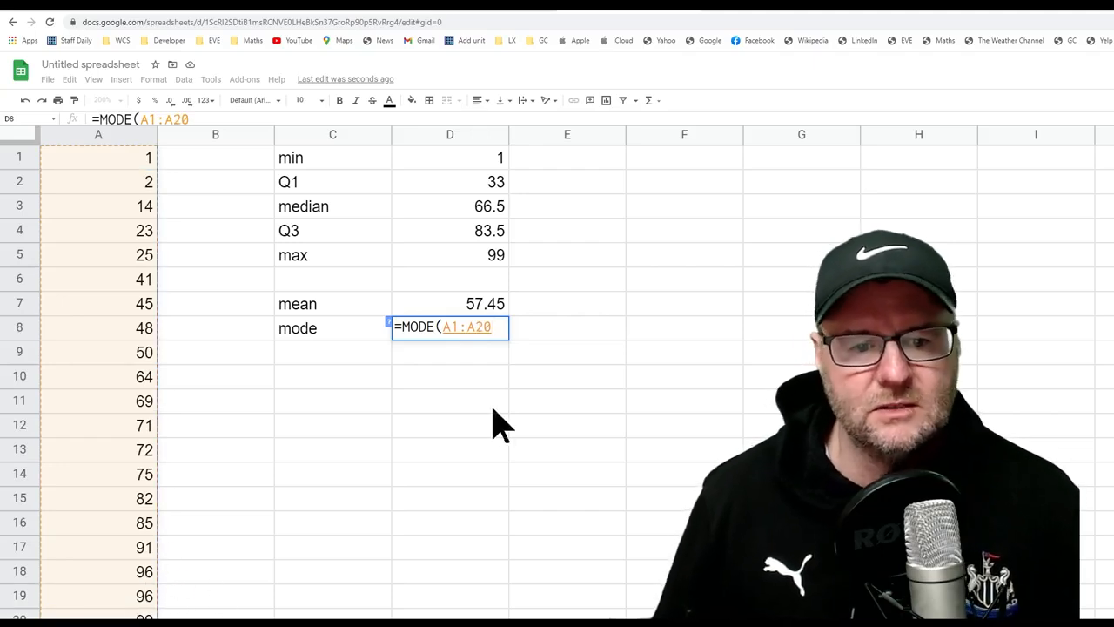
pyautogui.press('Return')
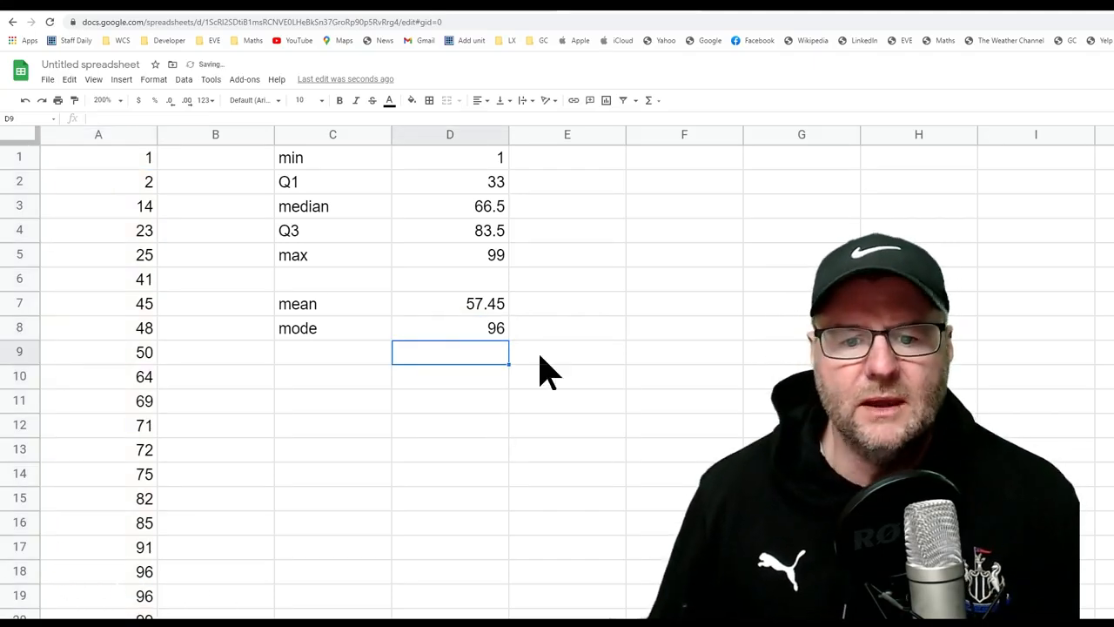